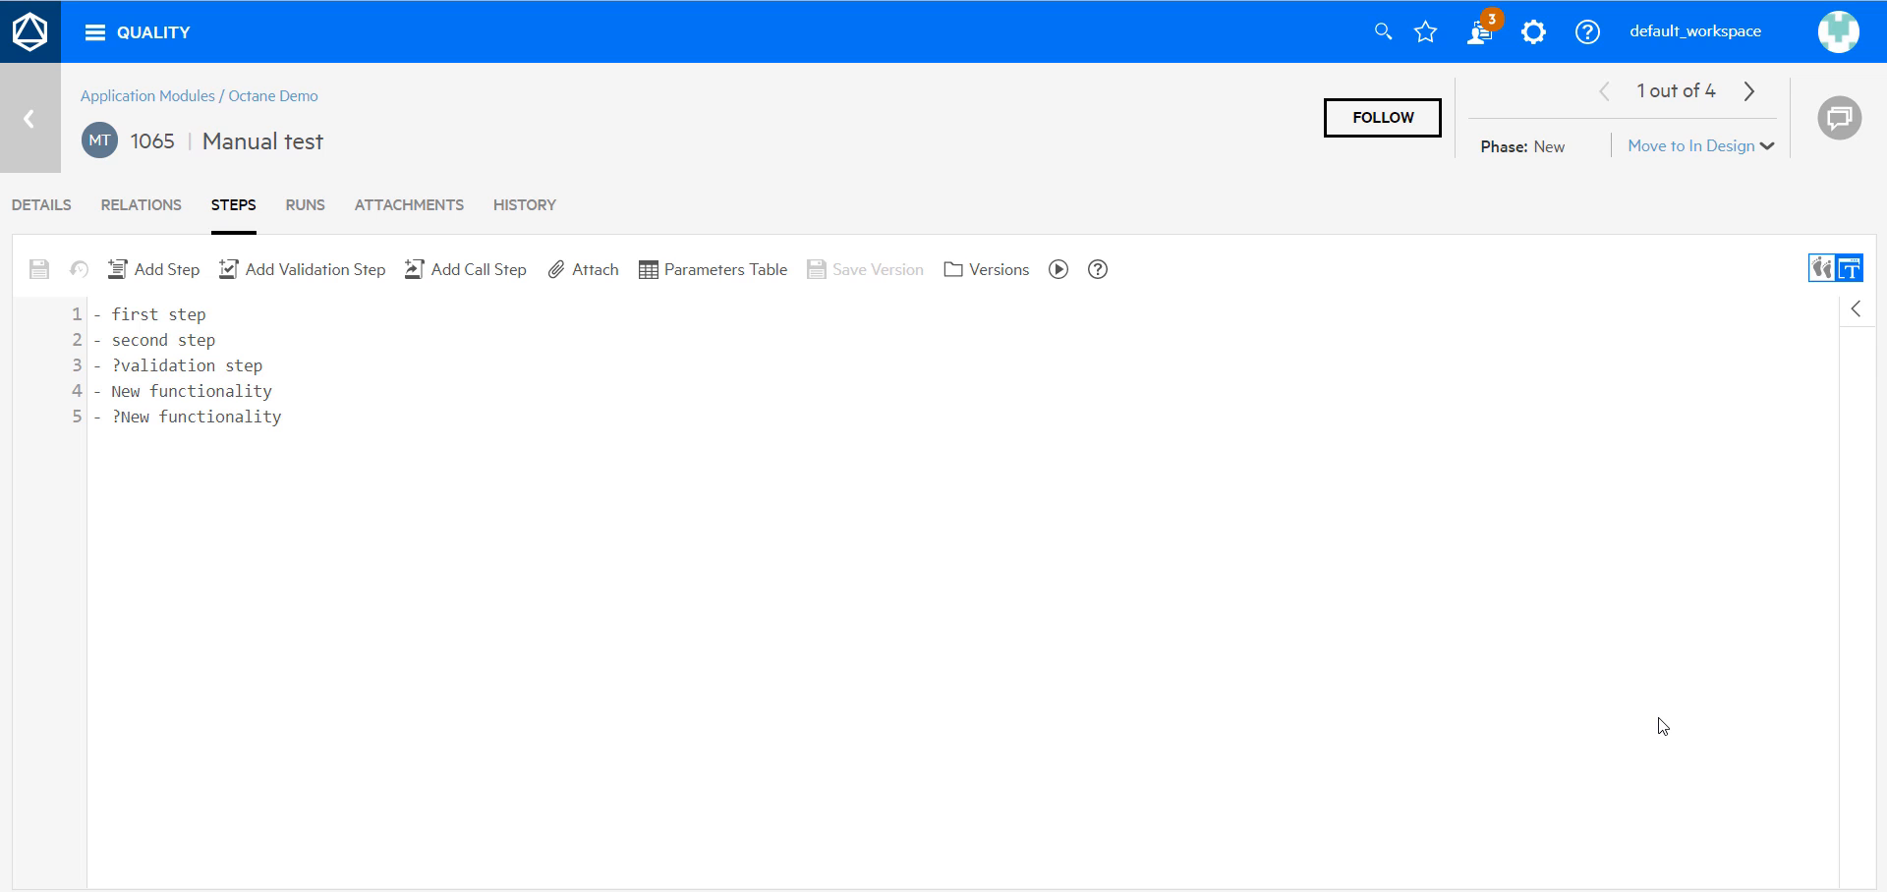
# Assign Old Release to revision 2.0.0 in the manual test's version history and close the history.
pyautogui.click(983, 282)
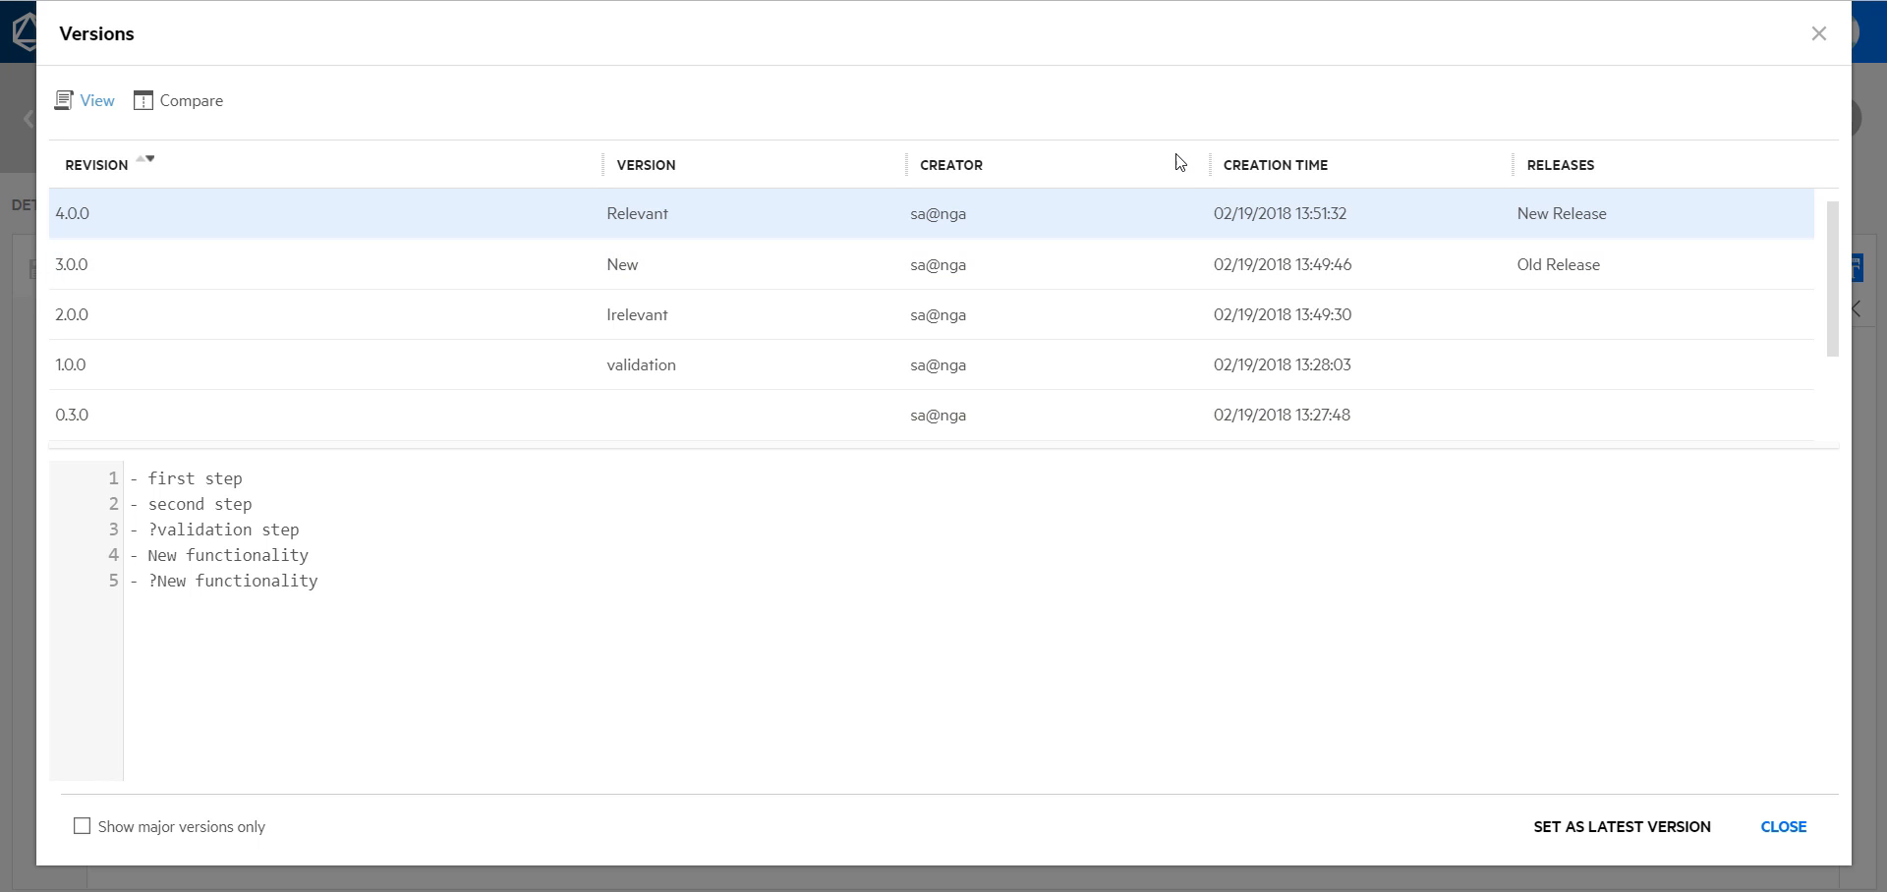
pyautogui.click(1601, 317)
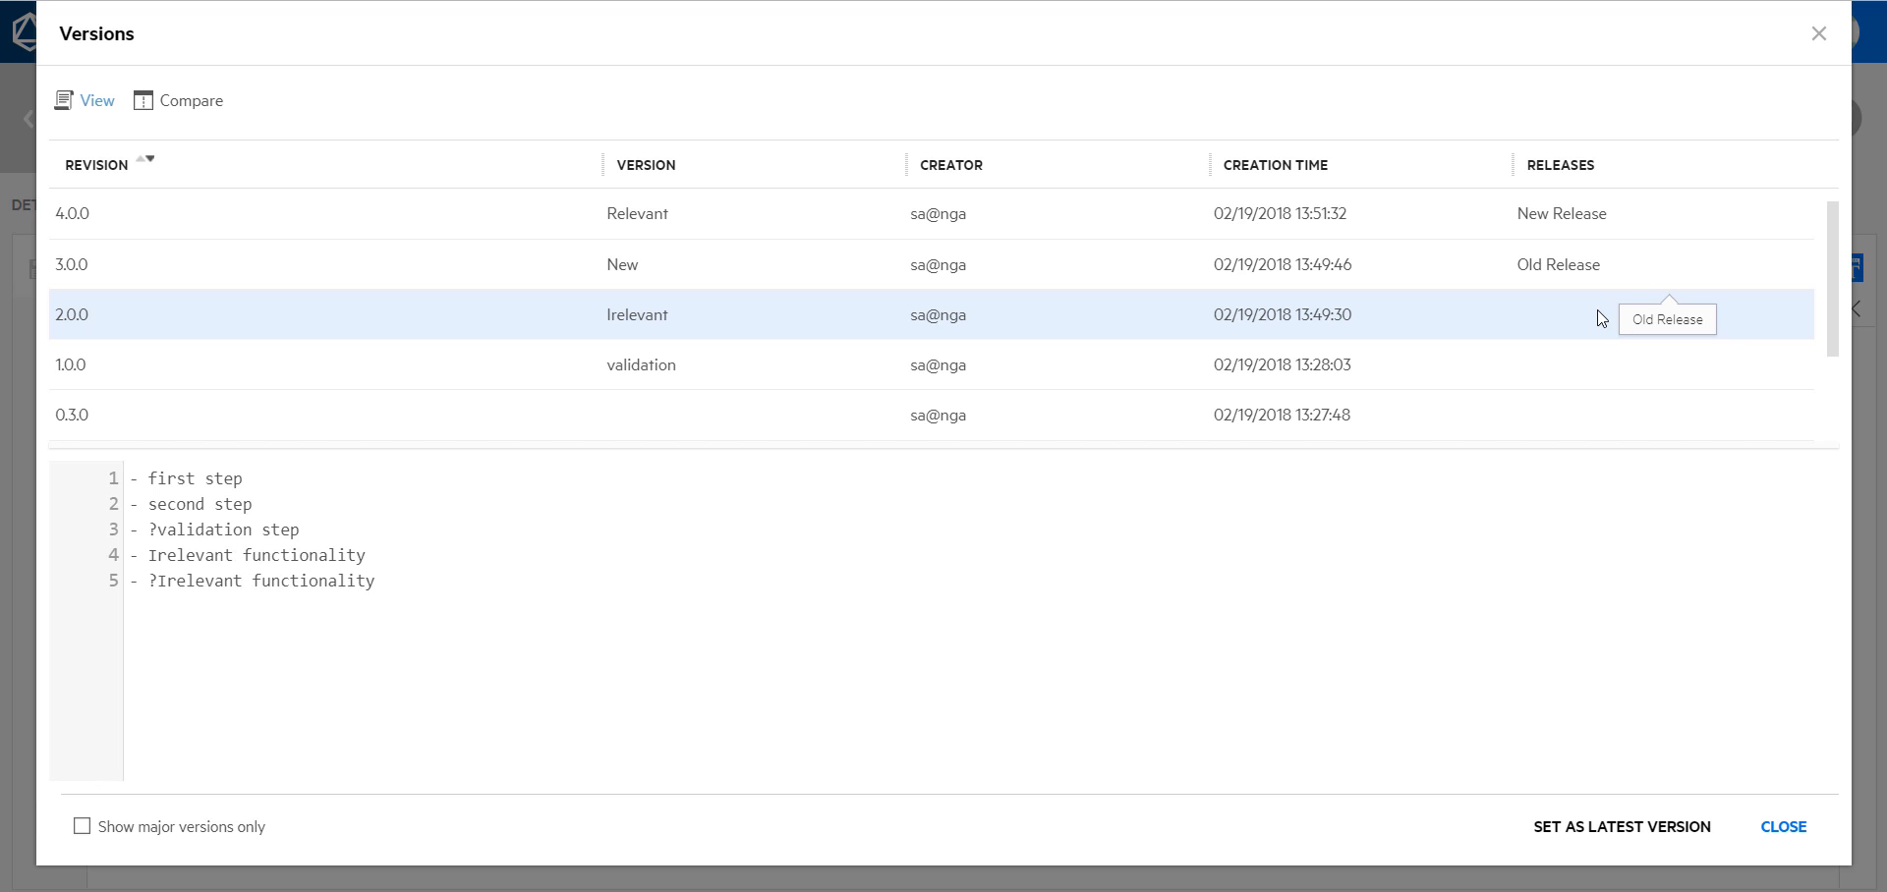
pyautogui.click(1585, 325)
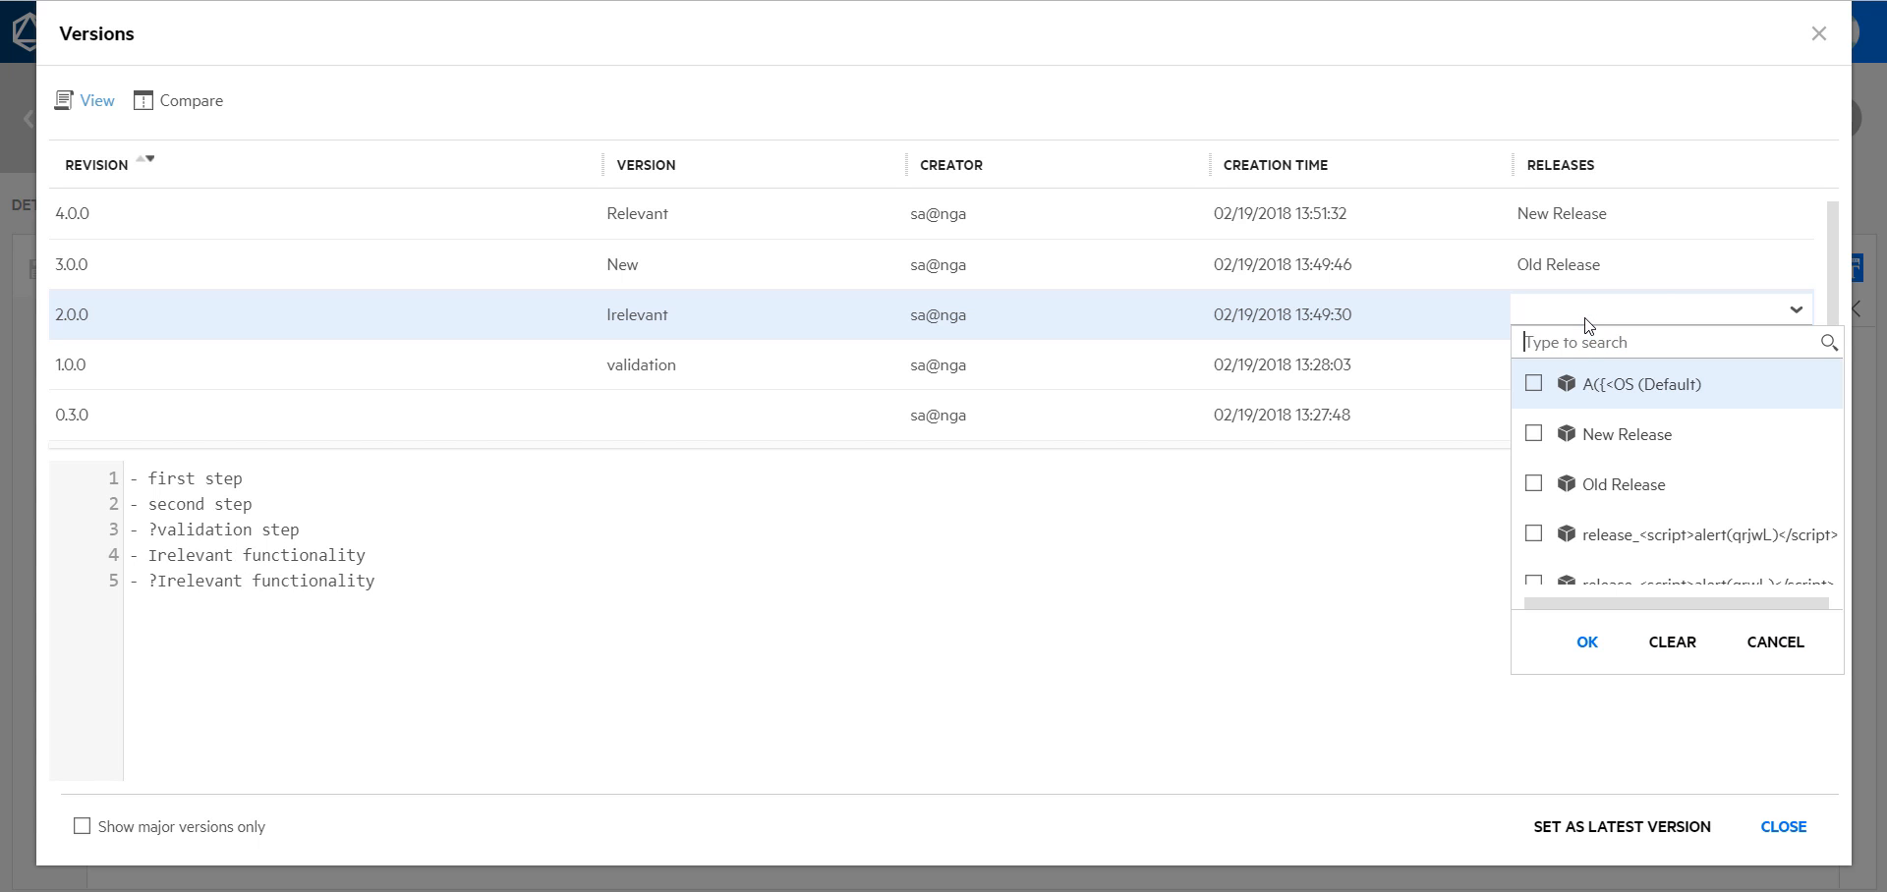
pyautogui.click(1600, 484)
pyautogui.click(1587, 644)
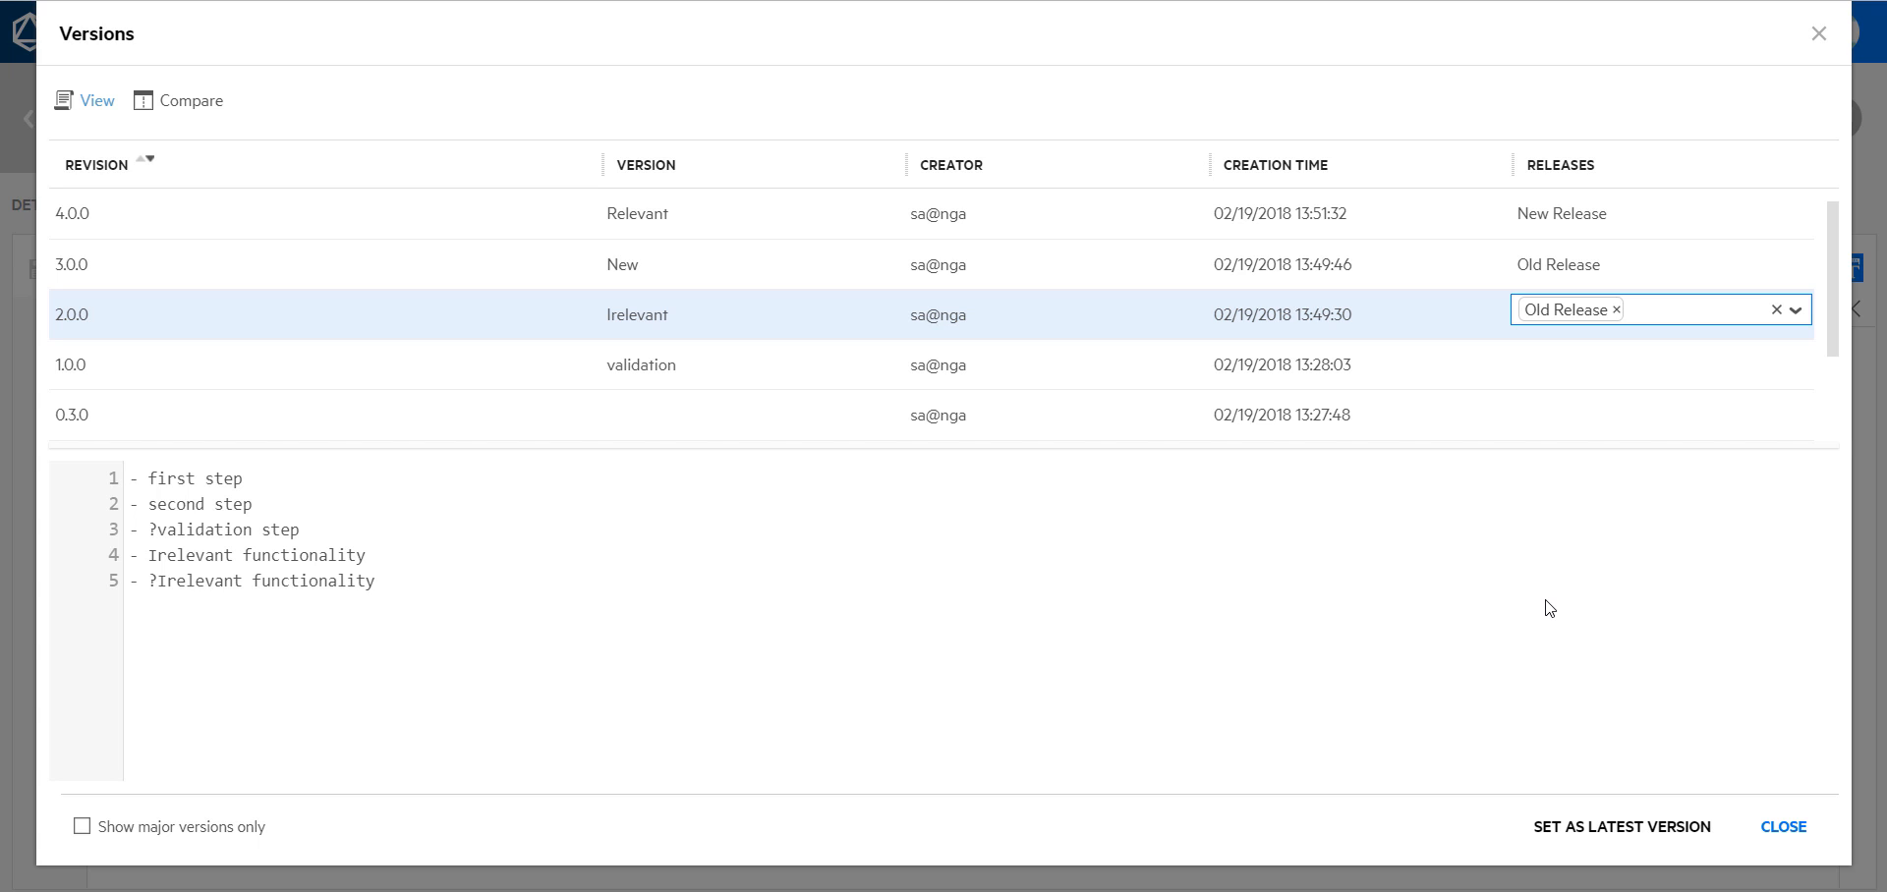
pyautogui.click(1769, 831)
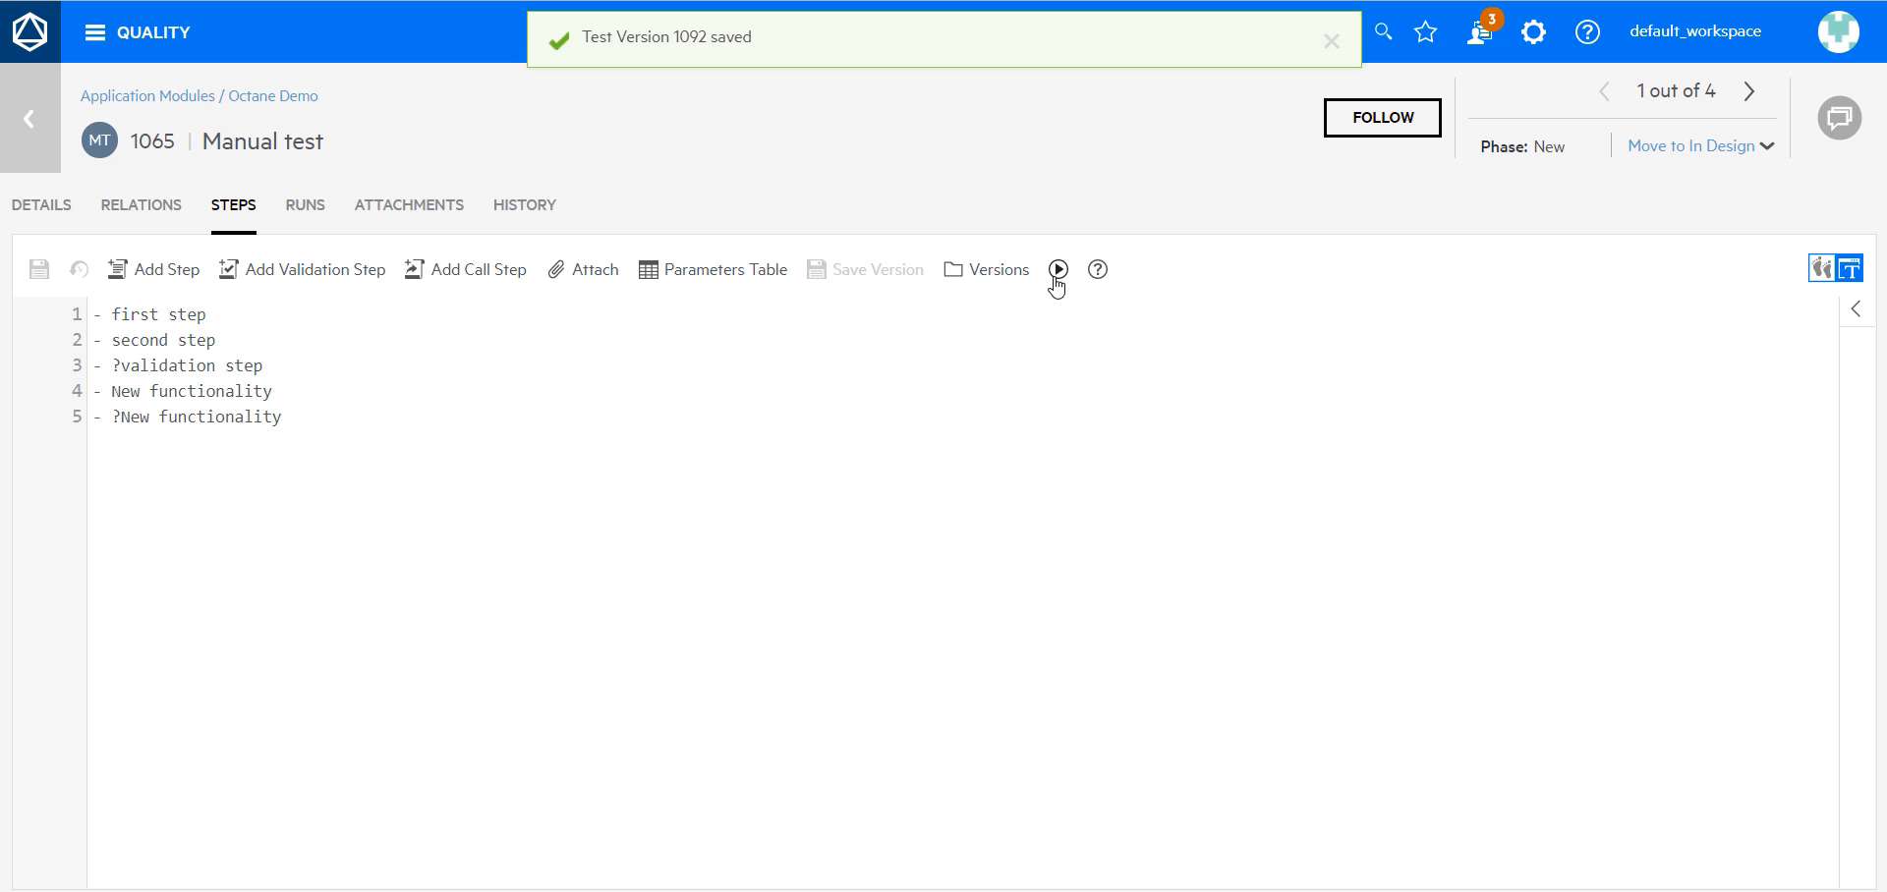
# View the run settings of the manual test, including its release, and cancel without running it.
pyautogui.click(1058, 269)
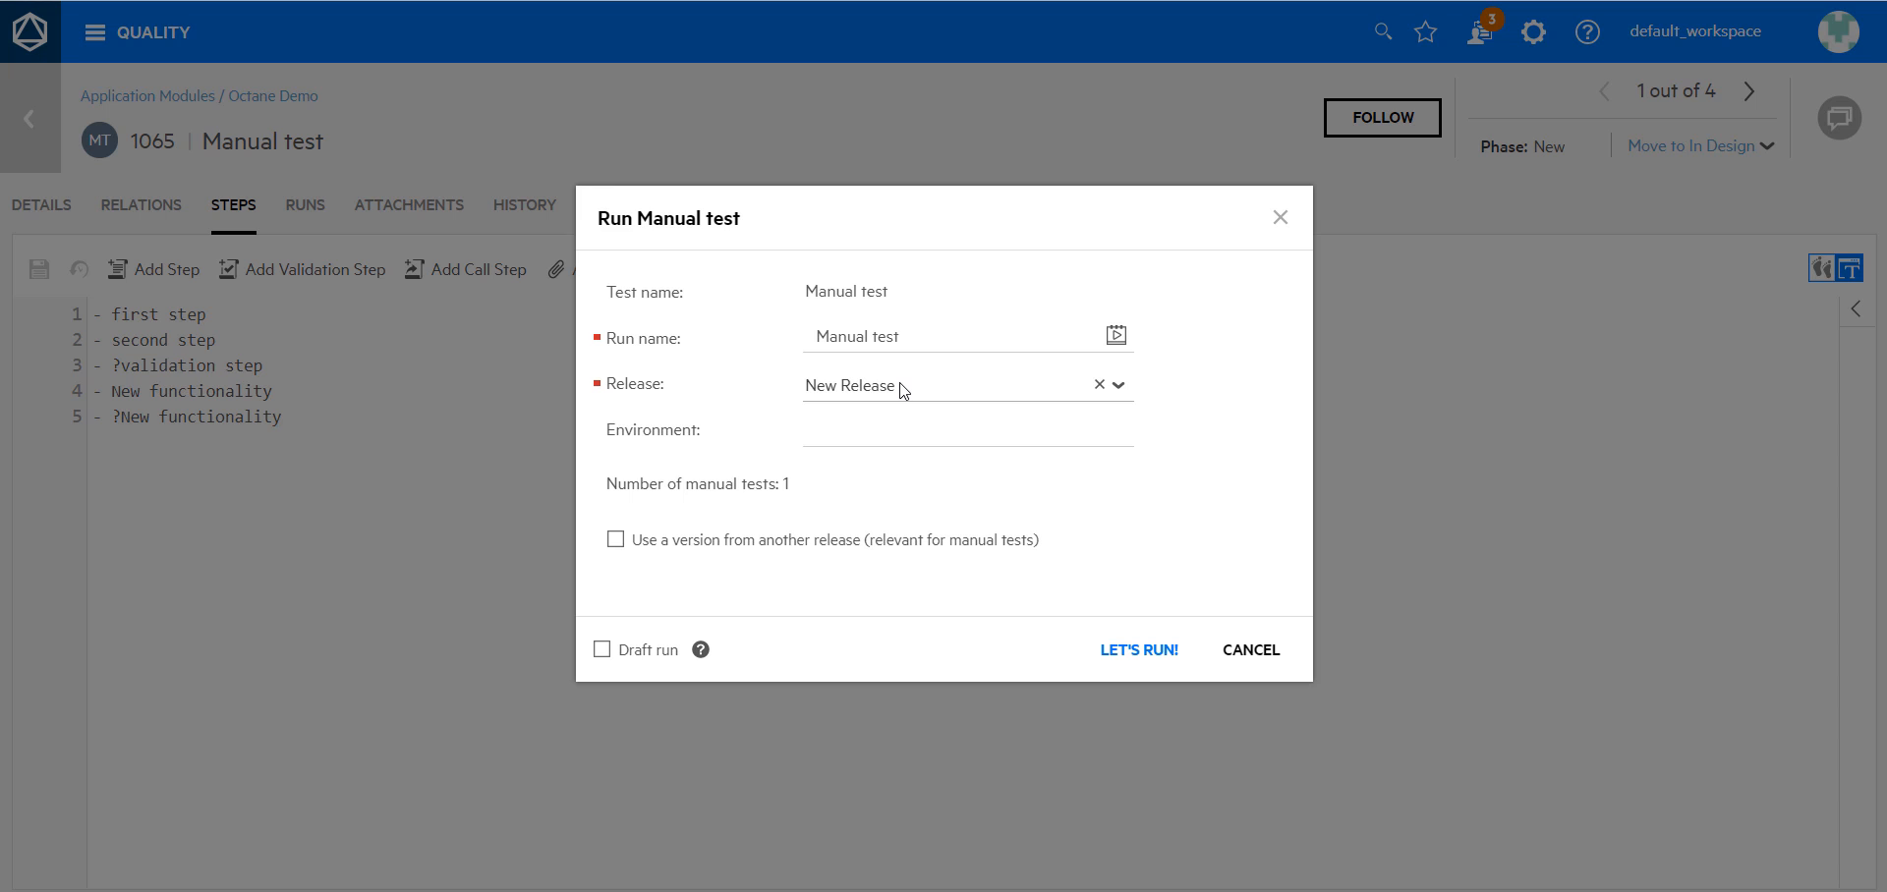
pyautogui.click(1251, 652)
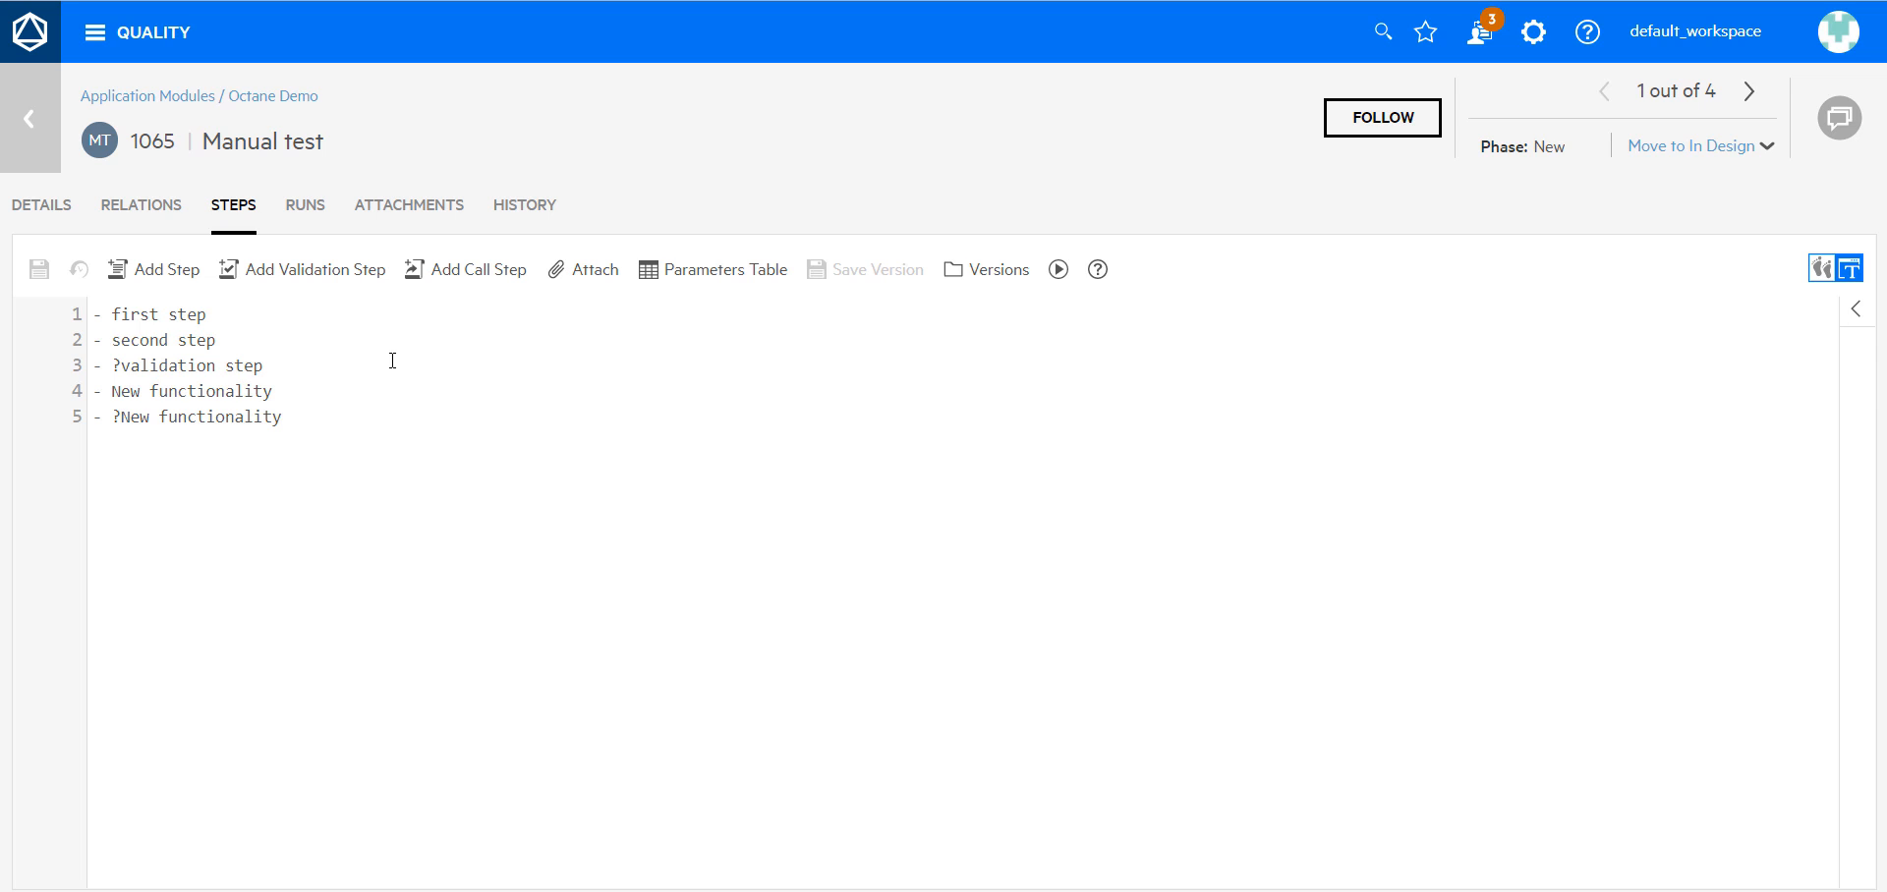
# Compare the scripts of revisions 2.0.0, 3.0.0 and 4.0.0 in the manual test's version history, examining the functionality steps.
pyautogui.click(999, 273)
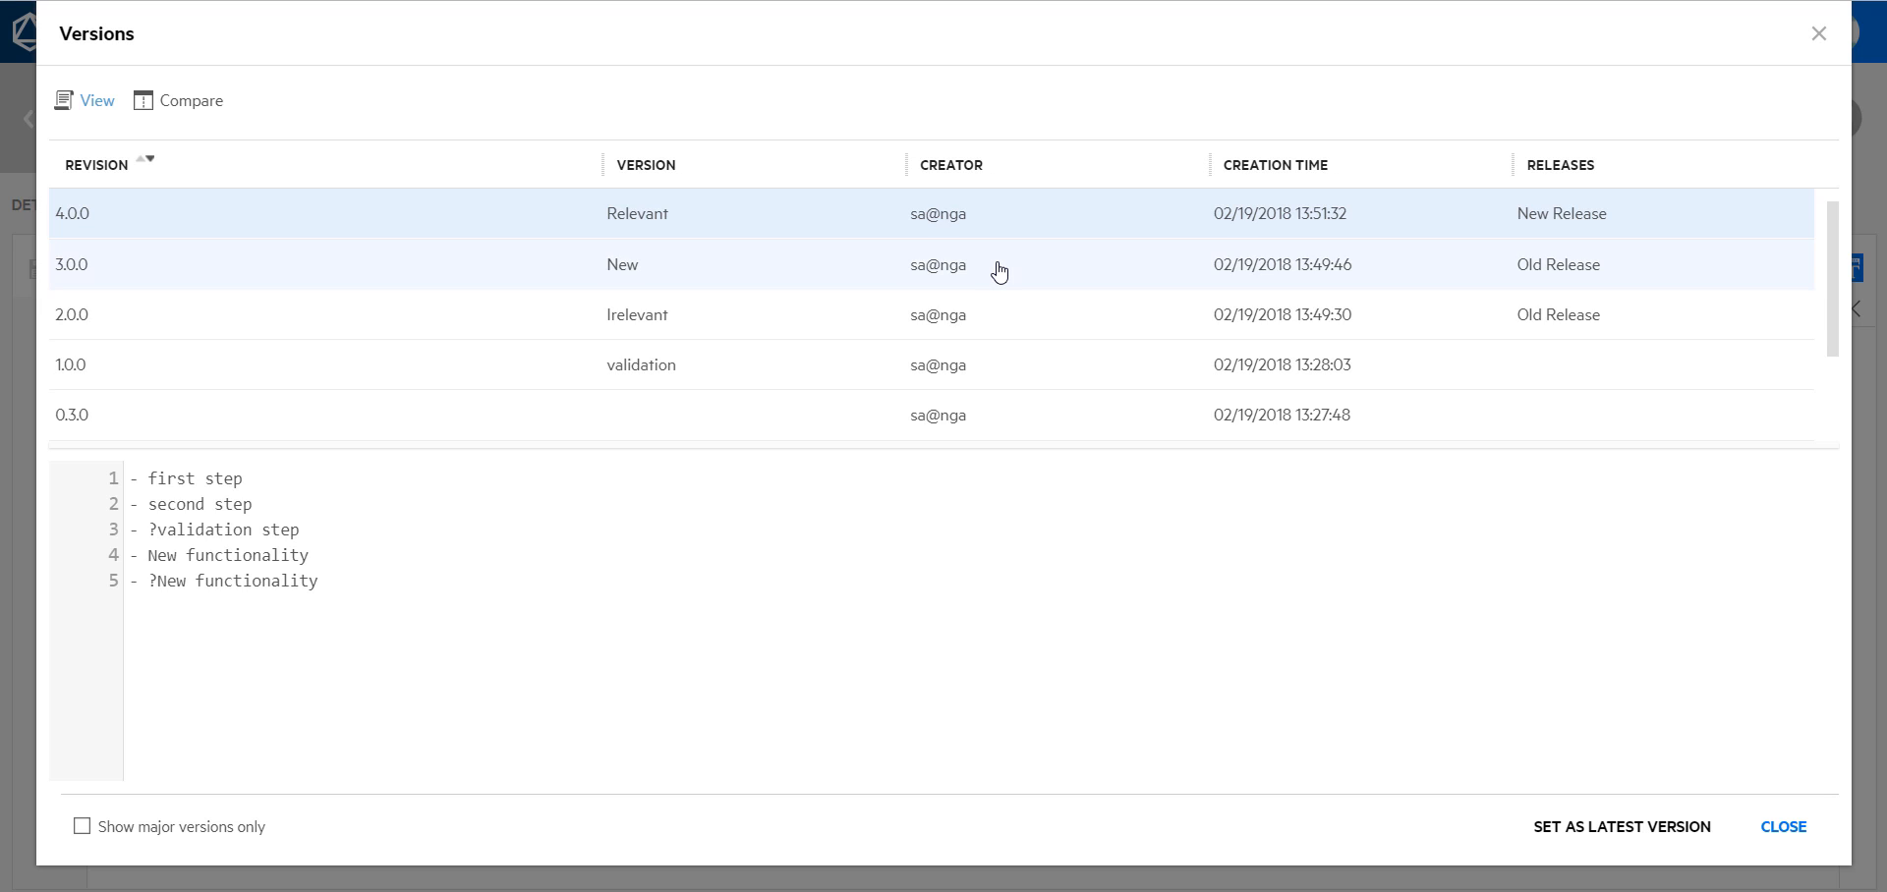
pyautogui.click(840, 324)
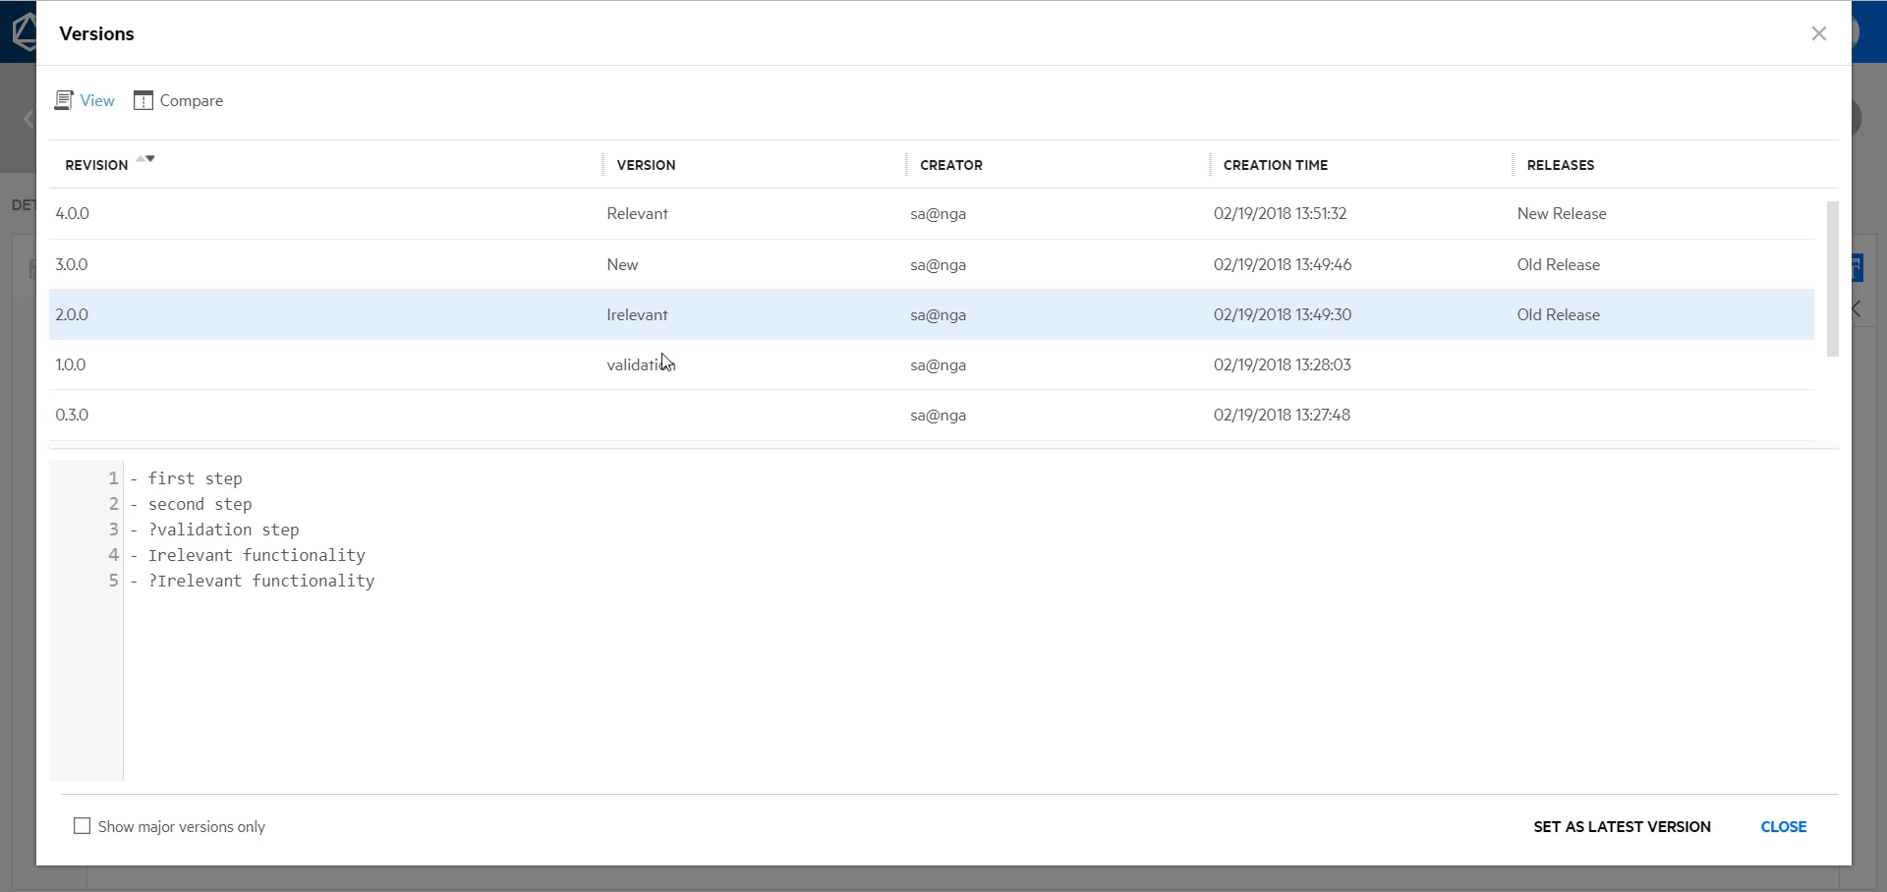
pyautogui.click(783, 271)
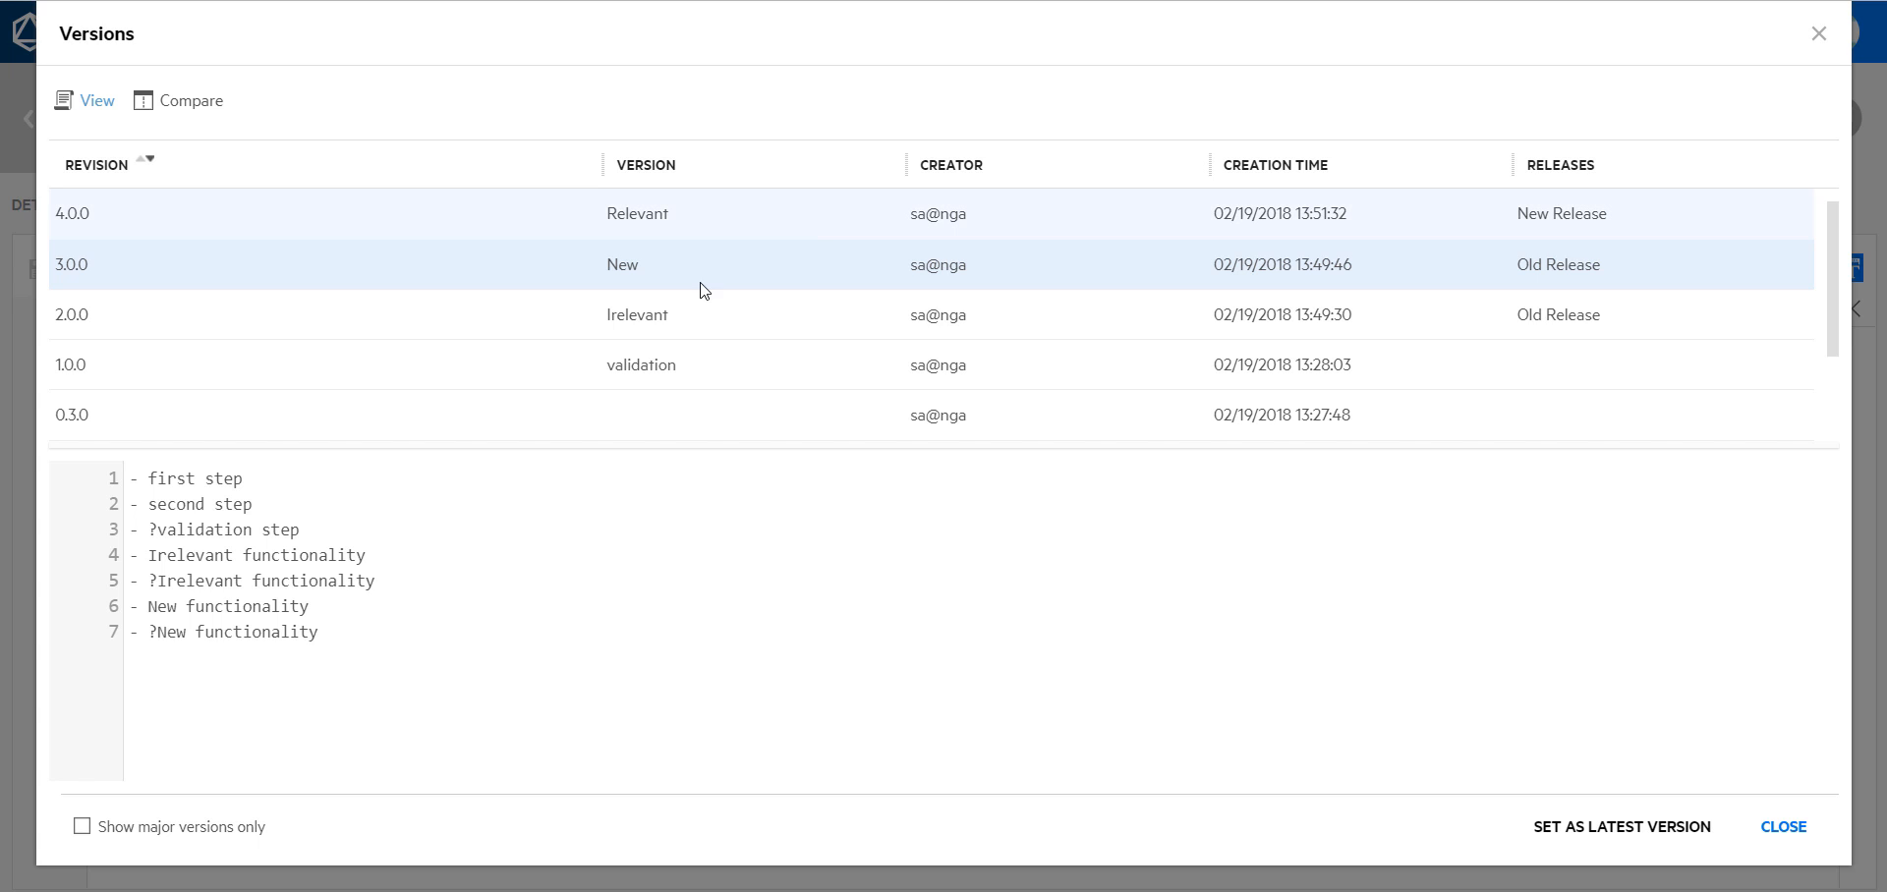
pyautogui.moveTo(170, 558); pyautogui.dragTo(234, 578)
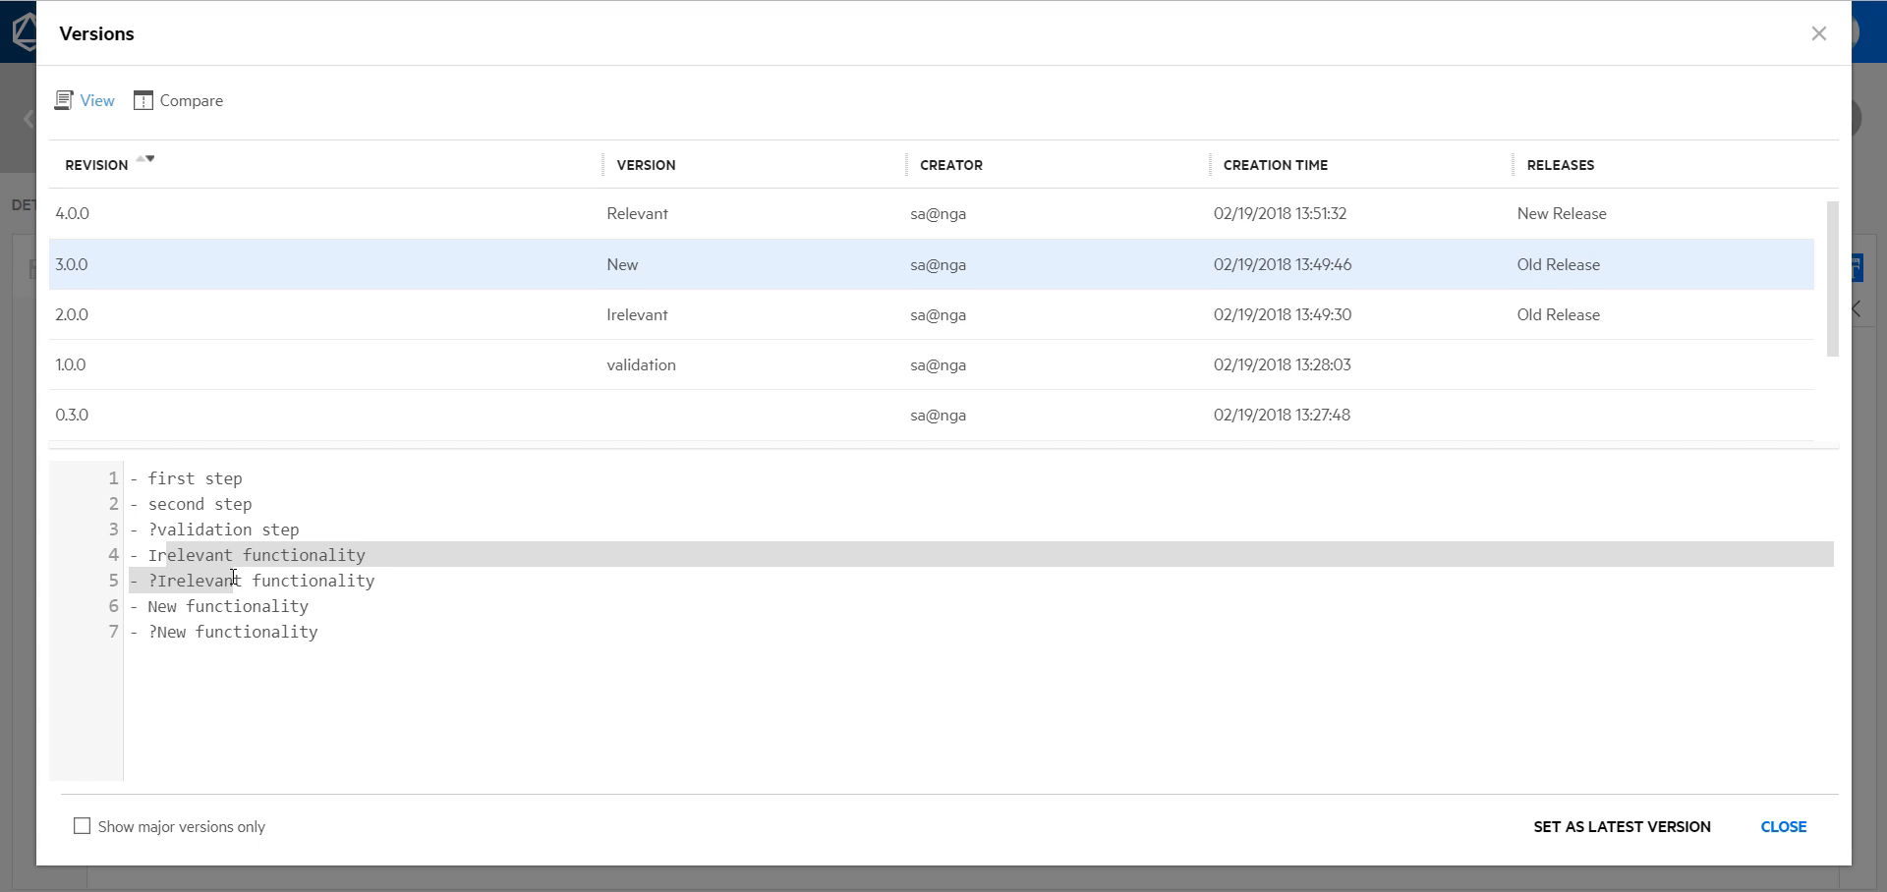
pyautogui.click(696, 234)
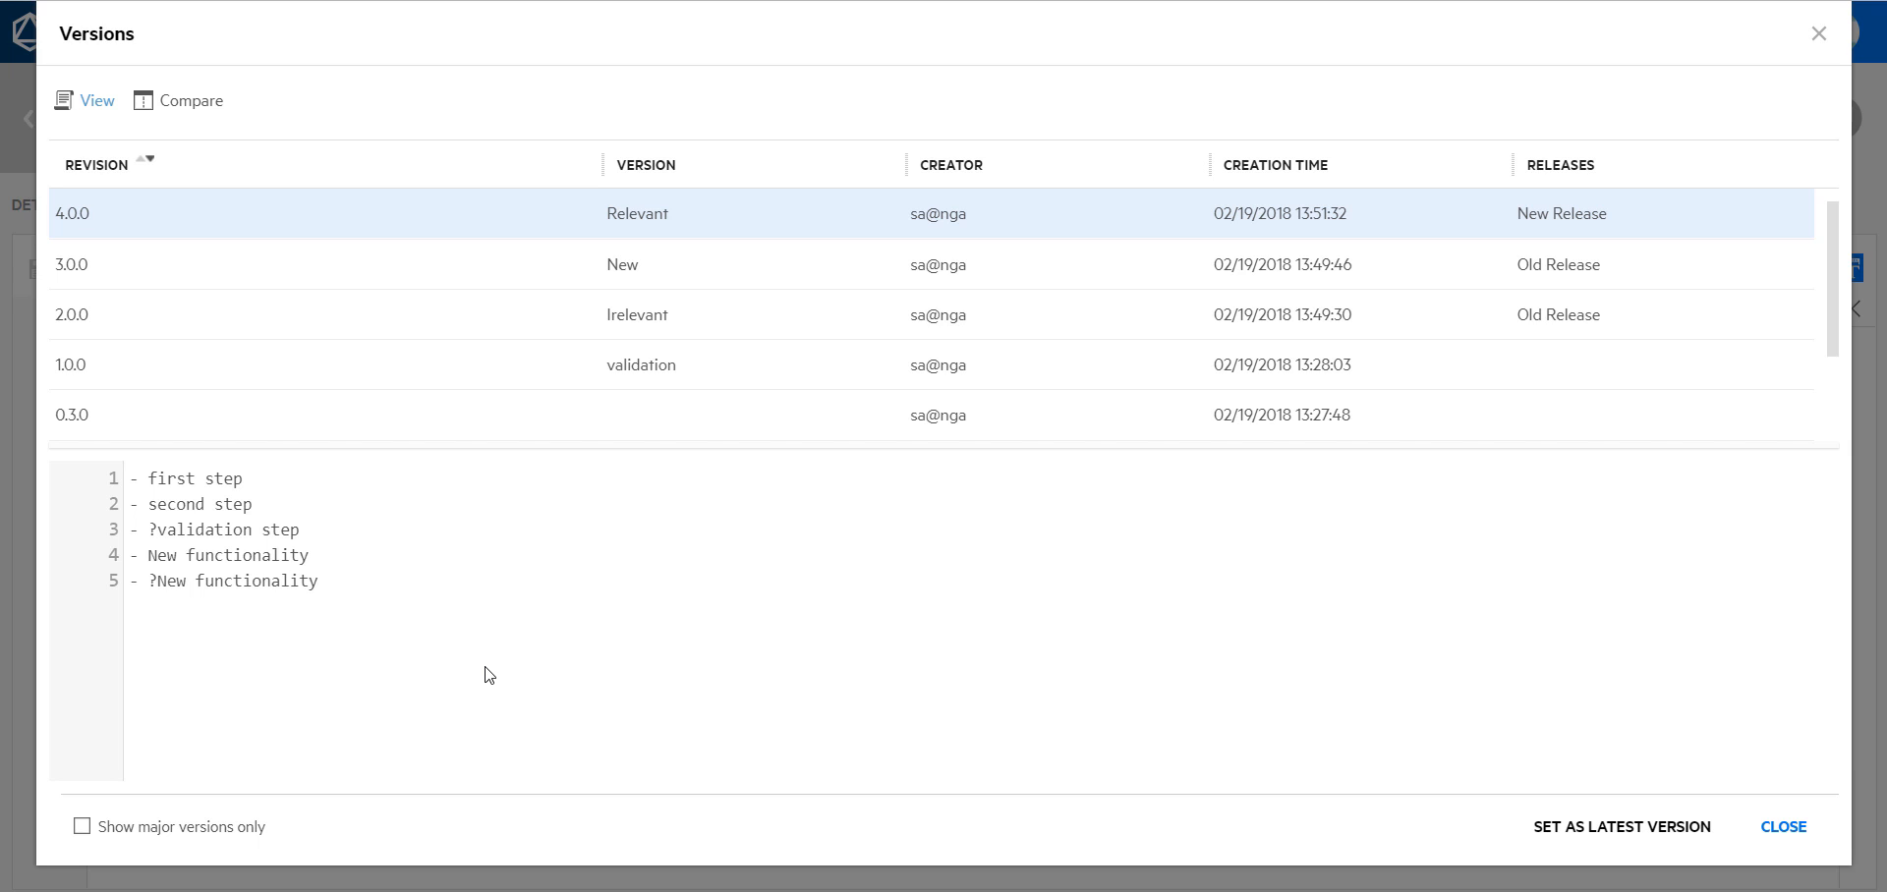
pyautogui.click(1782, 826)
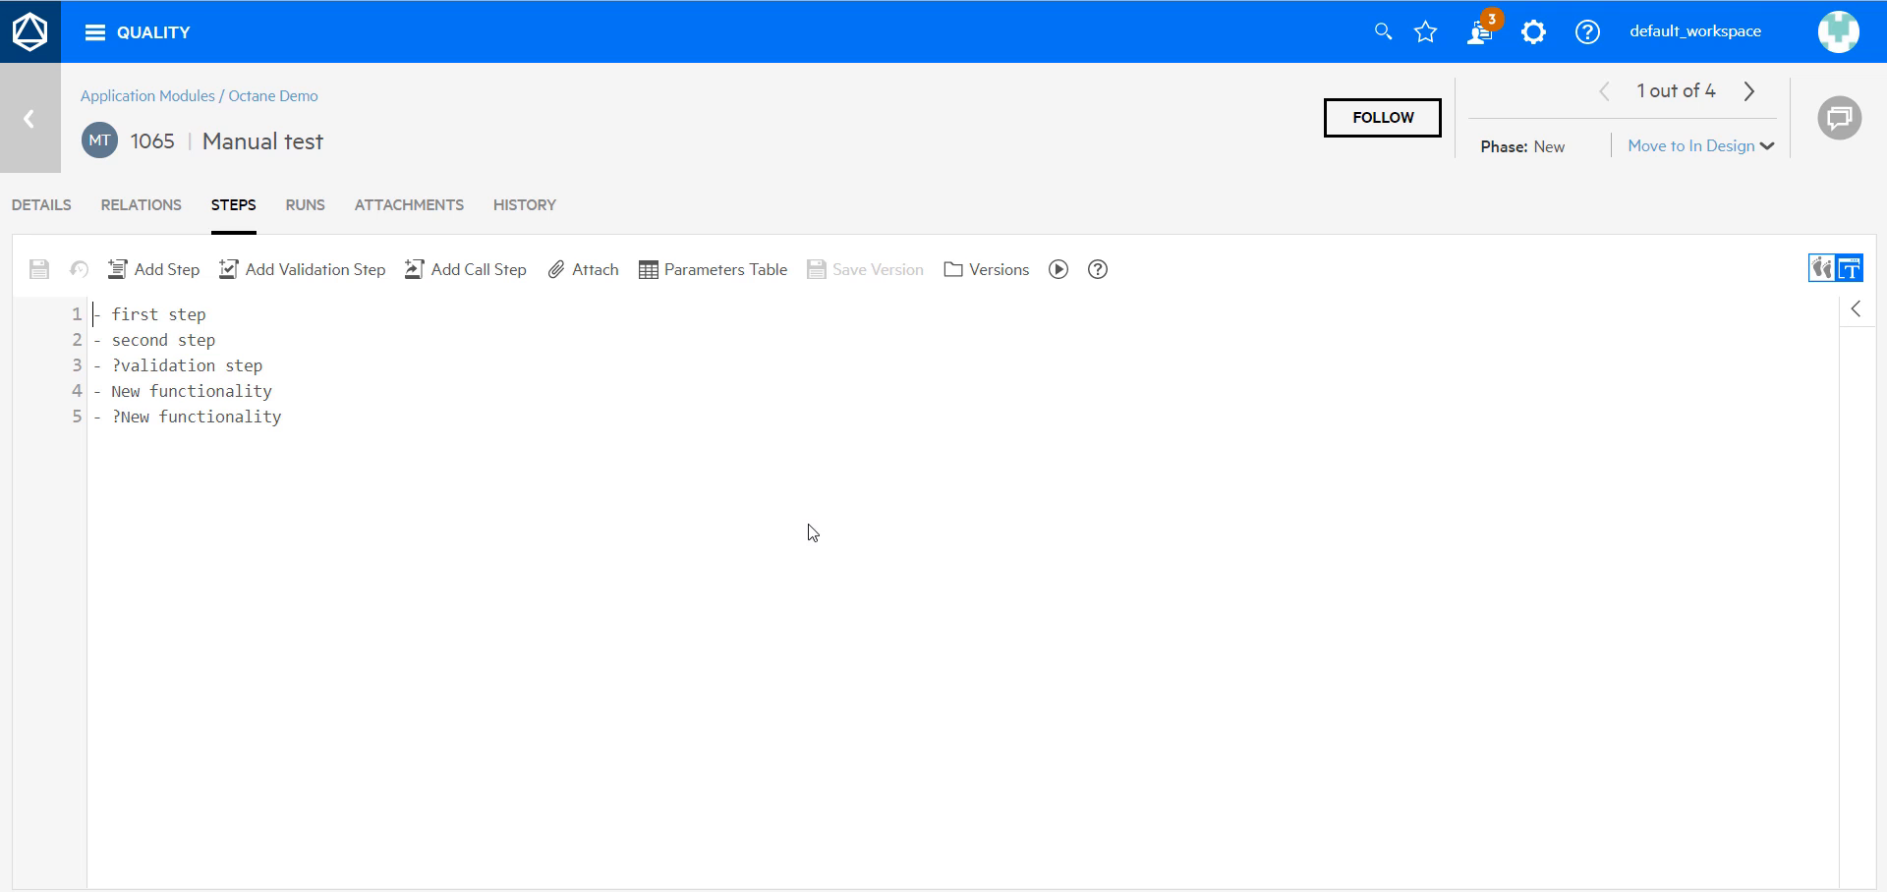
# Run the manual test for New Release using the last version from Old Release, and stop the run after viewing its steps.
pyautogui.click(1059, 270)
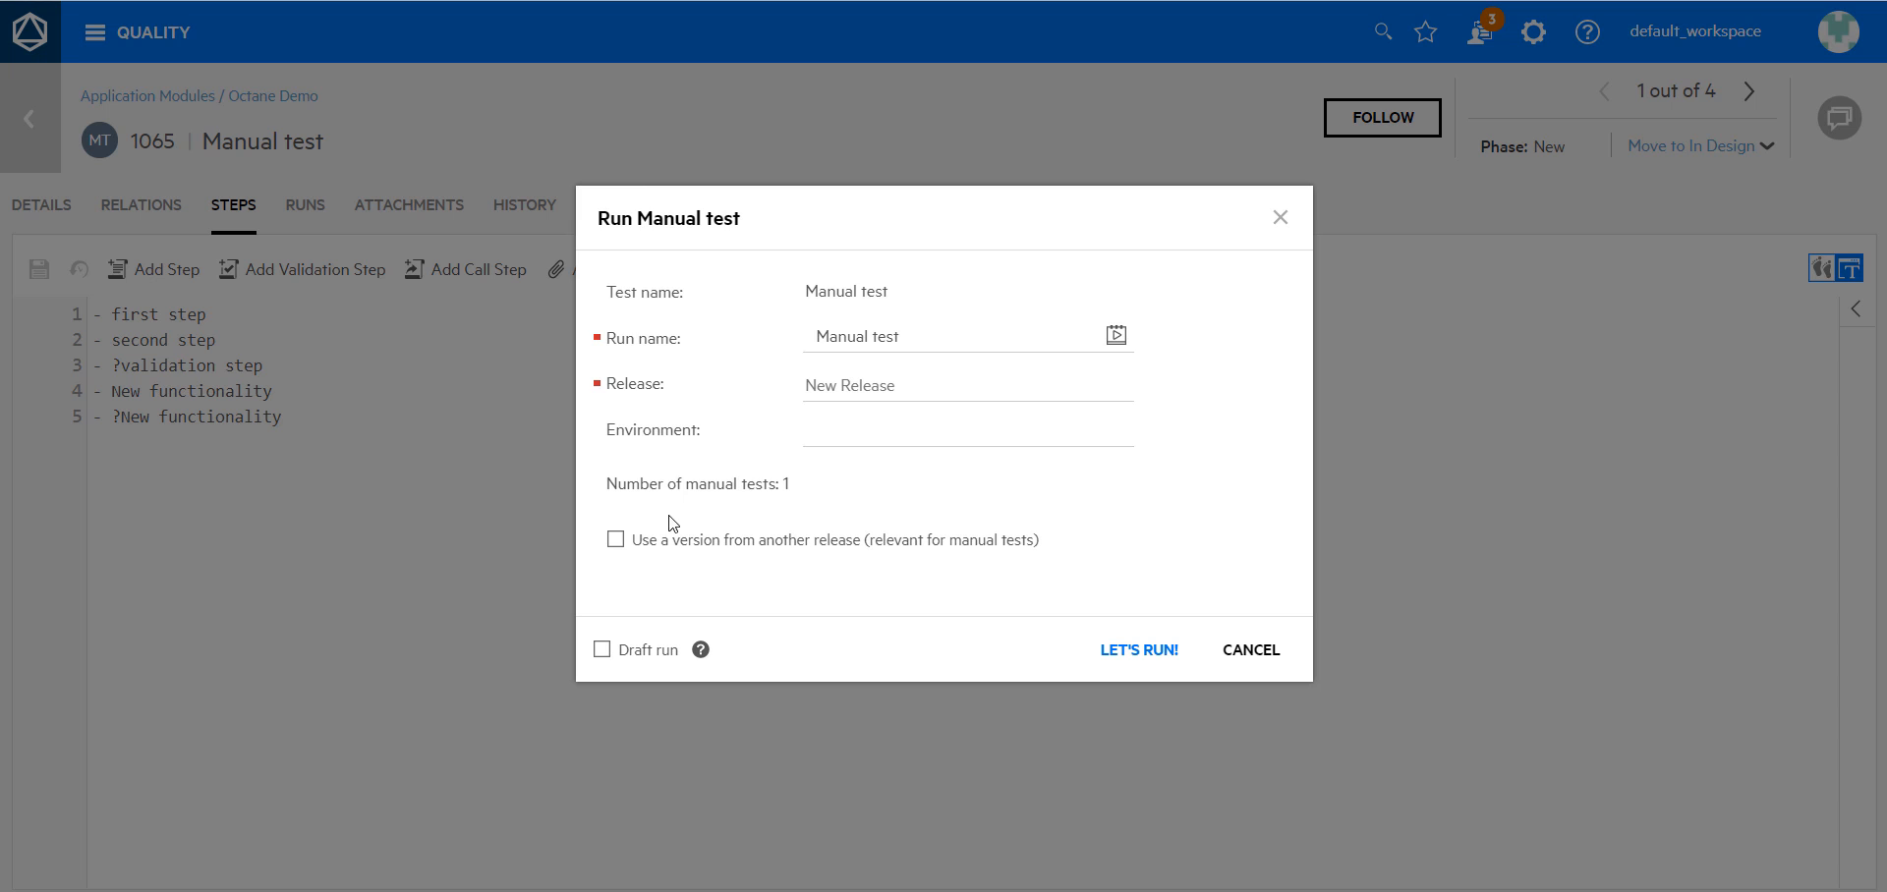
pyautogui.click(617, 541)
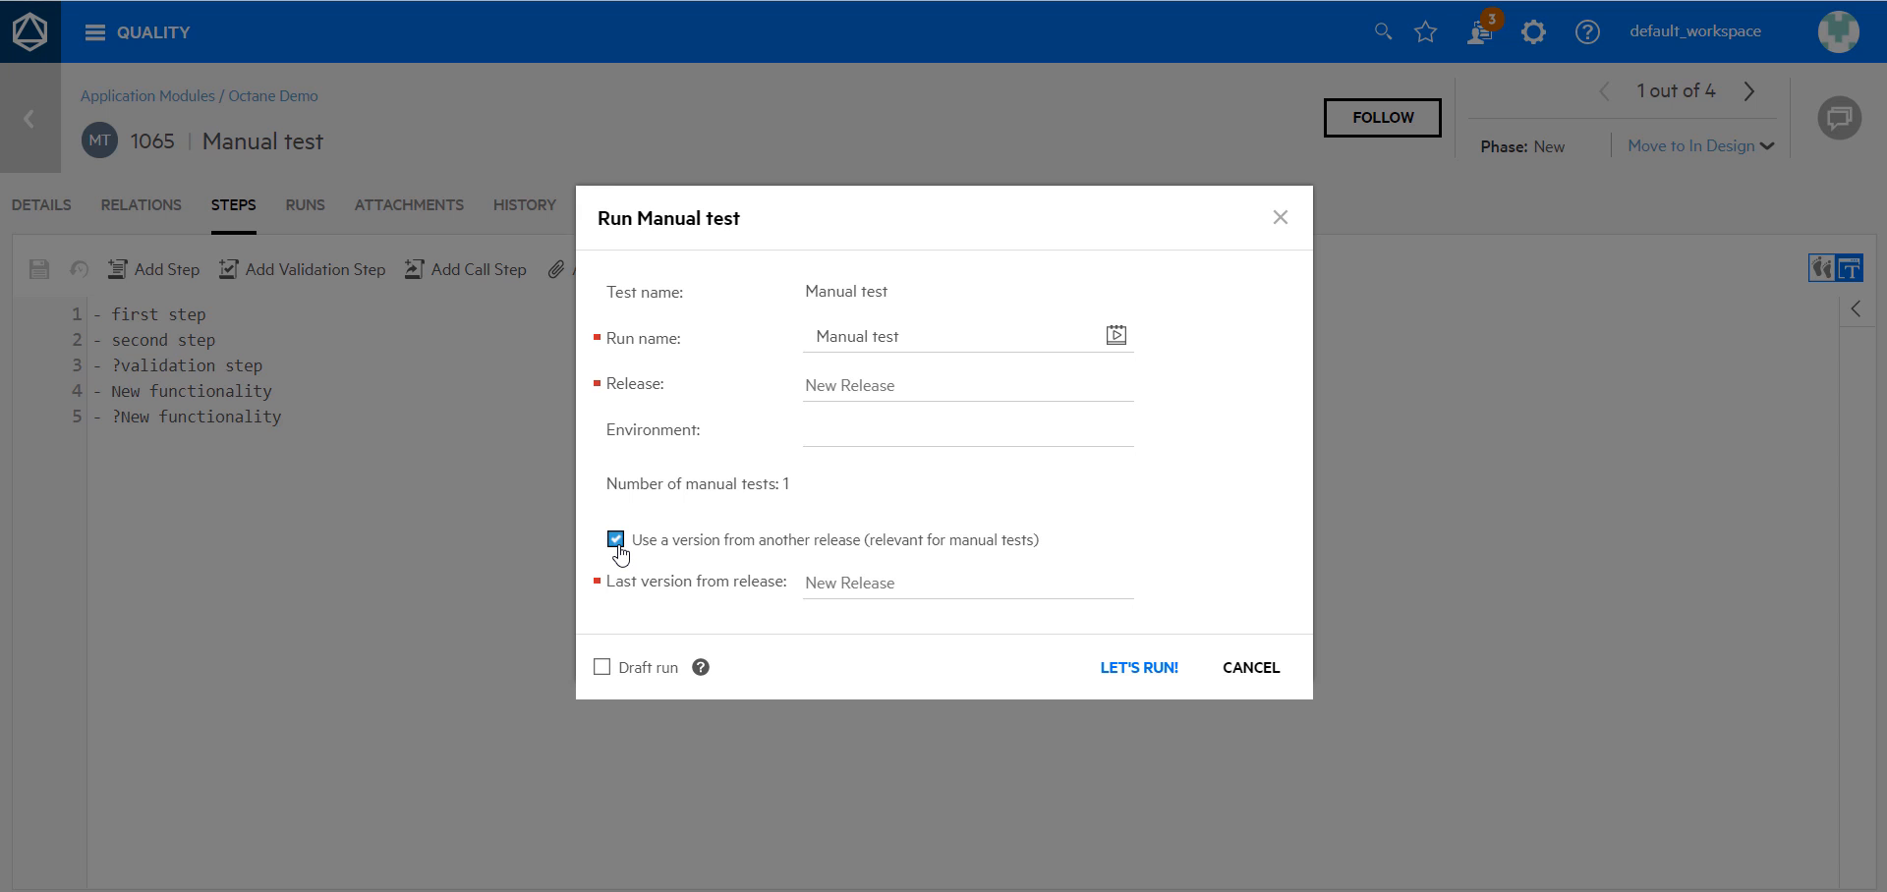
pyautogui.click(916, 582)
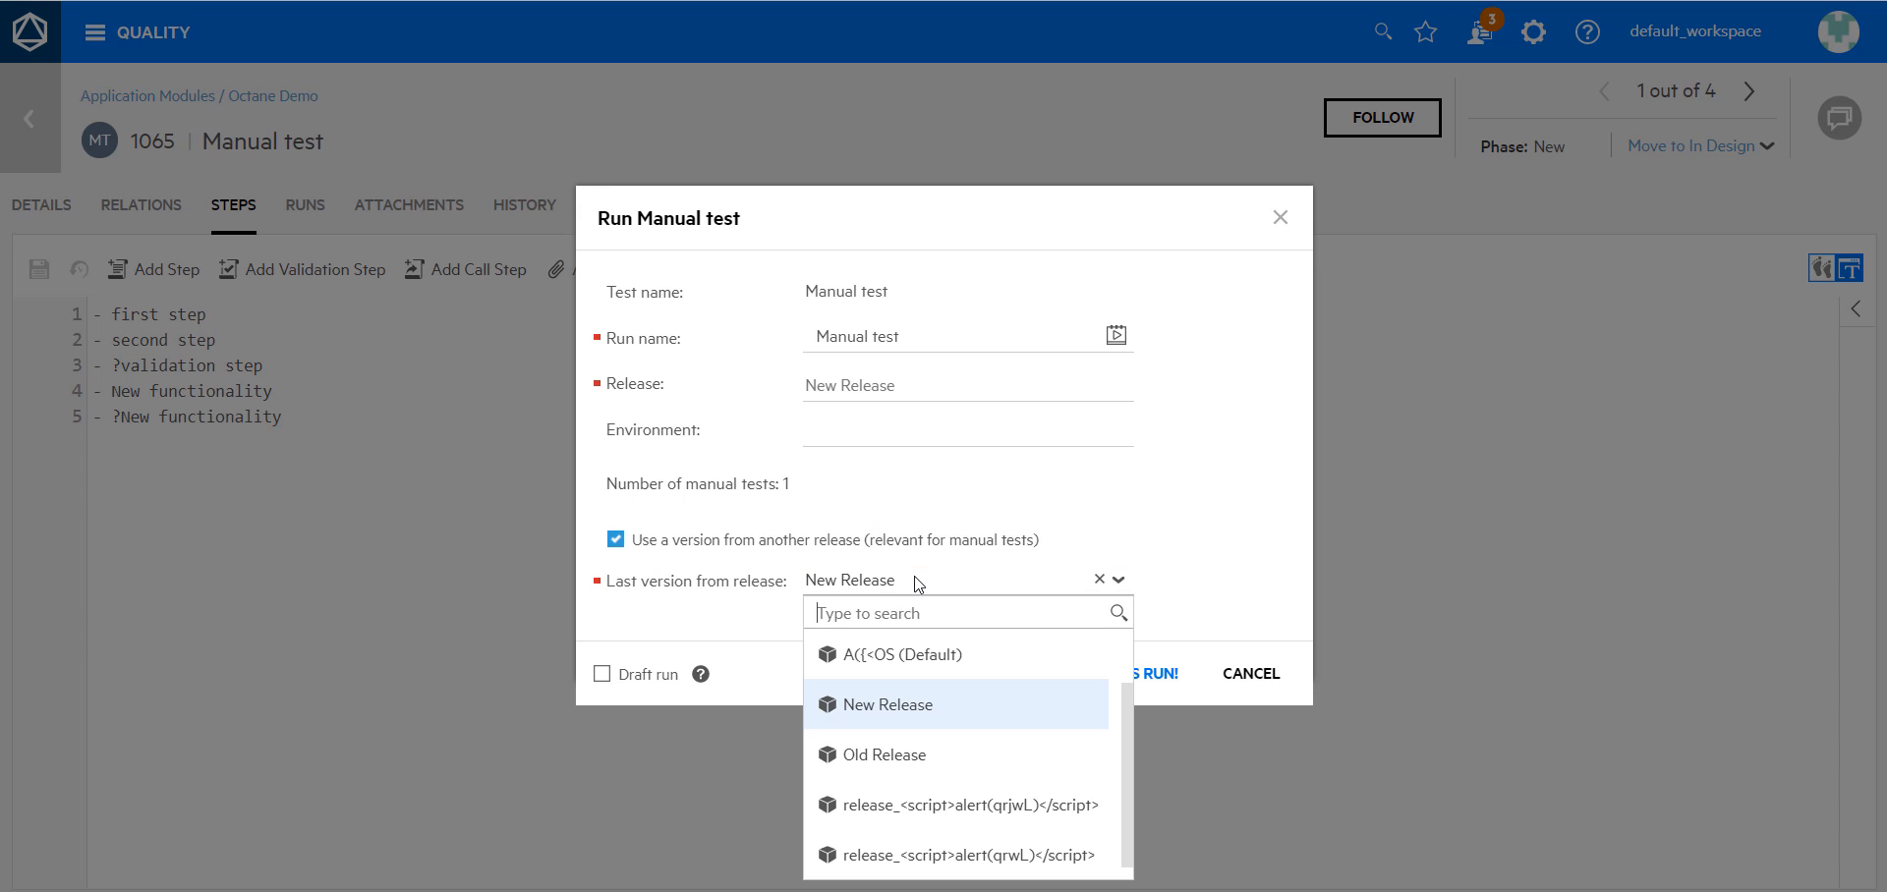
pyautogui.click(896, 759)
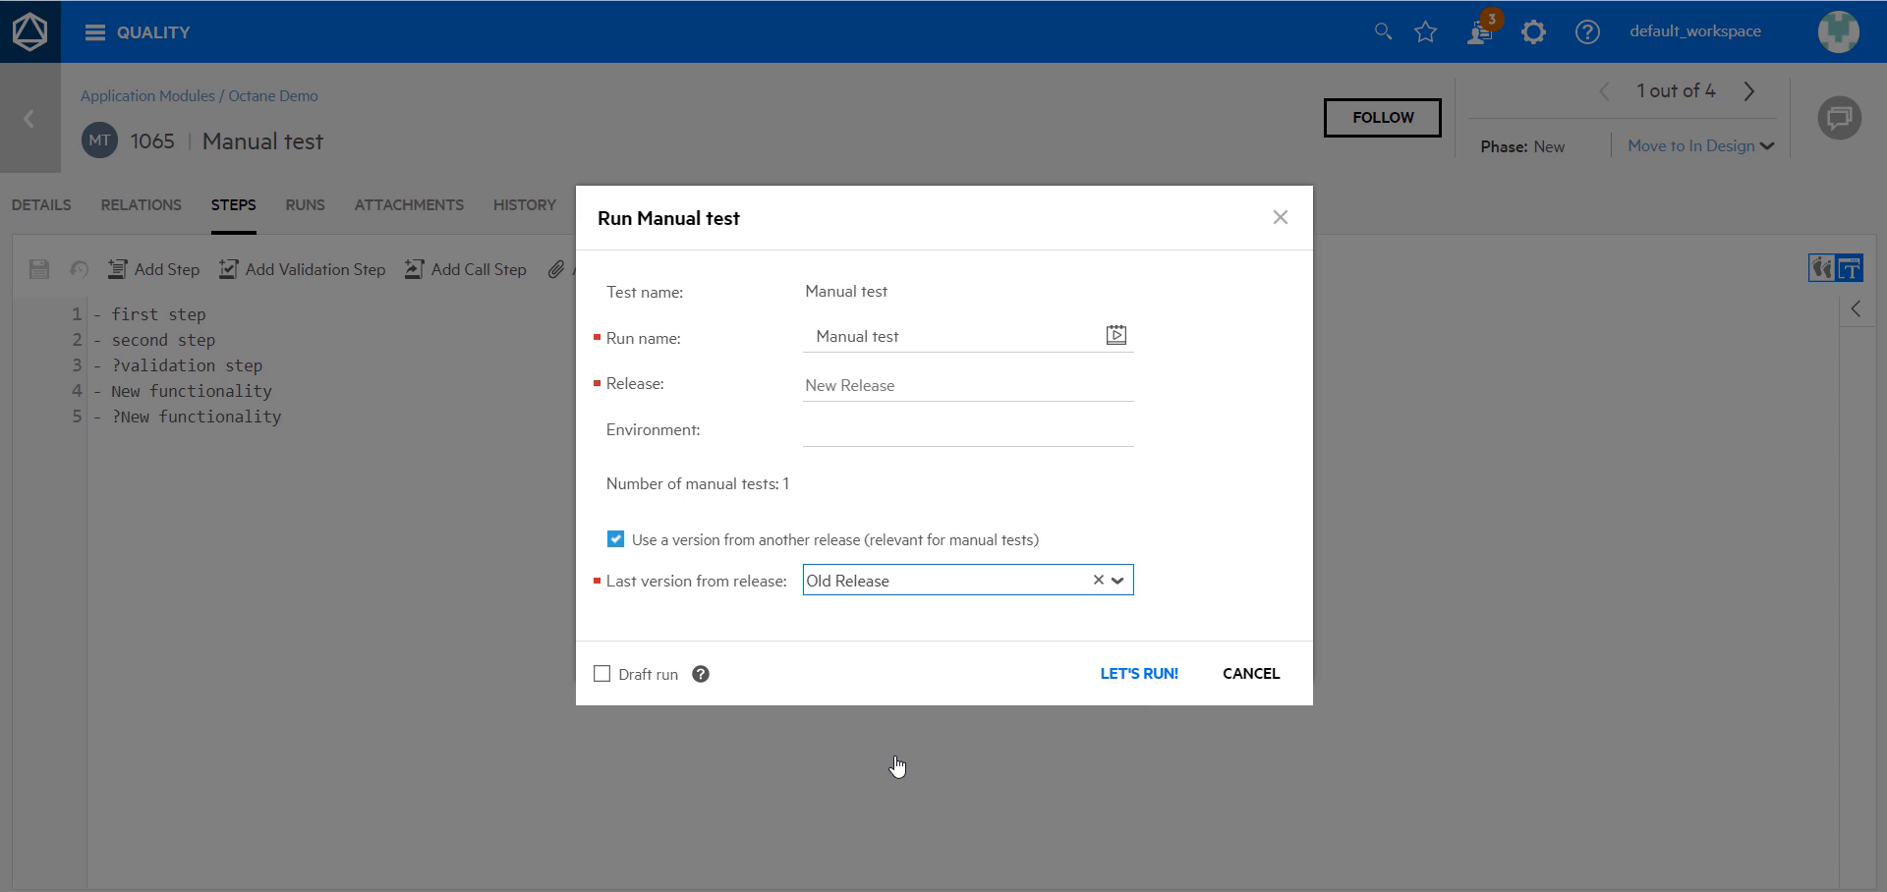
pyautogui.click(1140, 674)
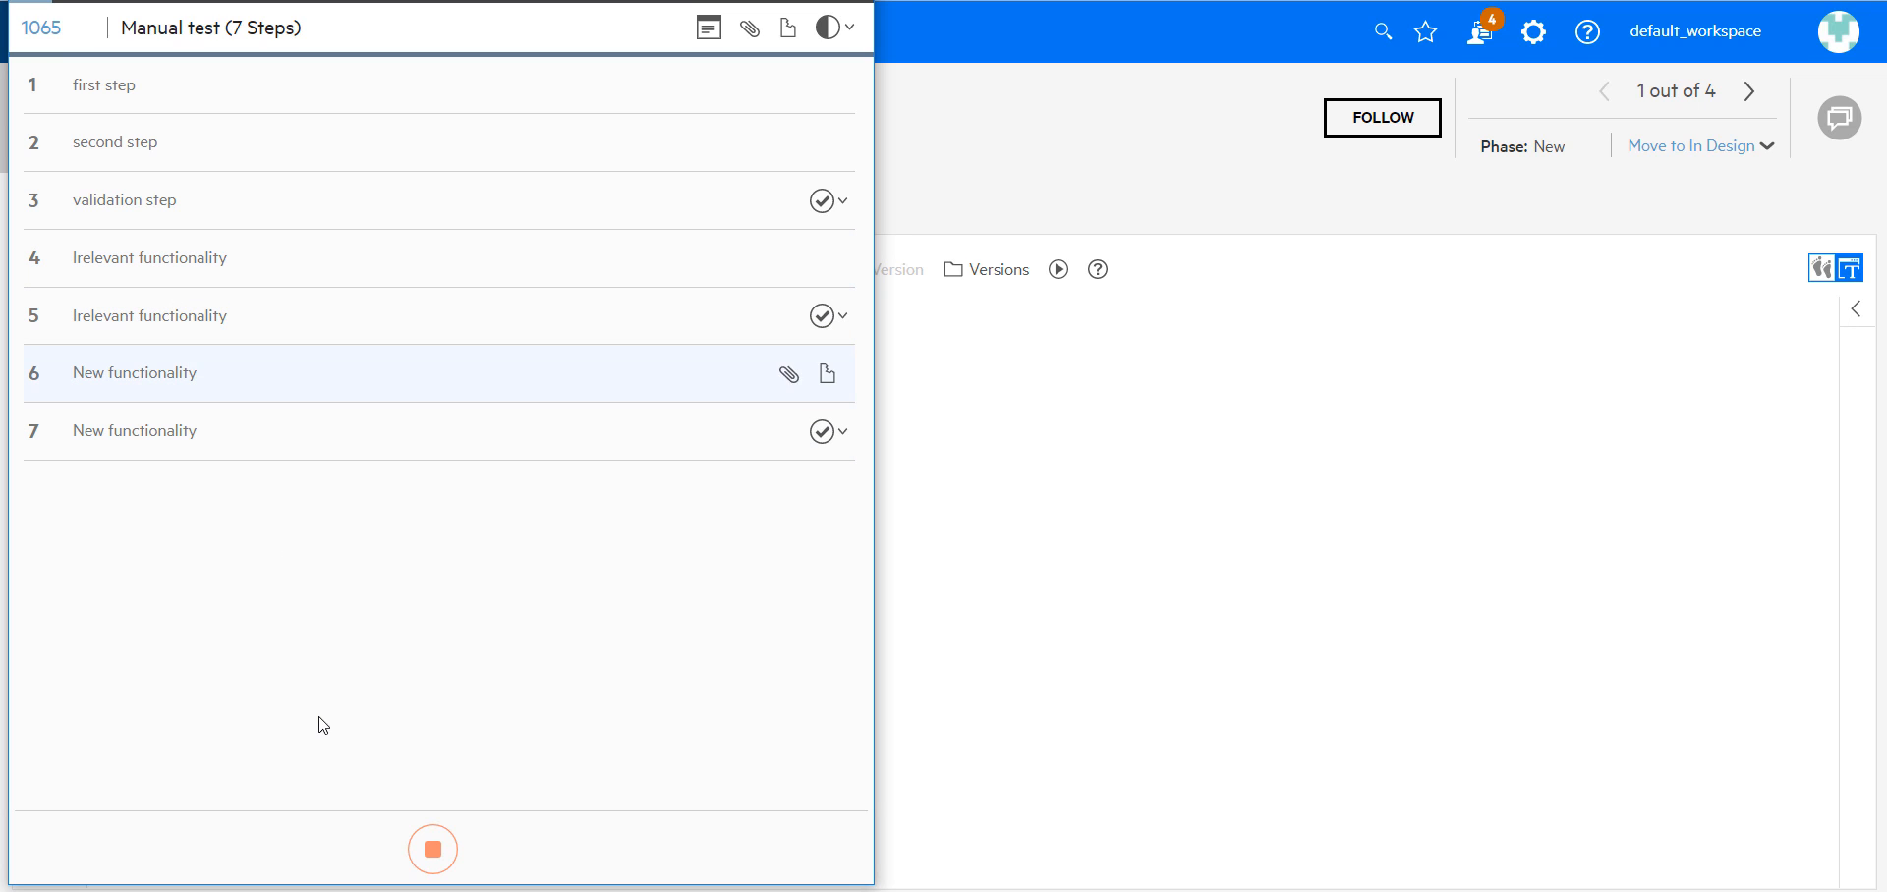
pyautogui.click(433, 849)
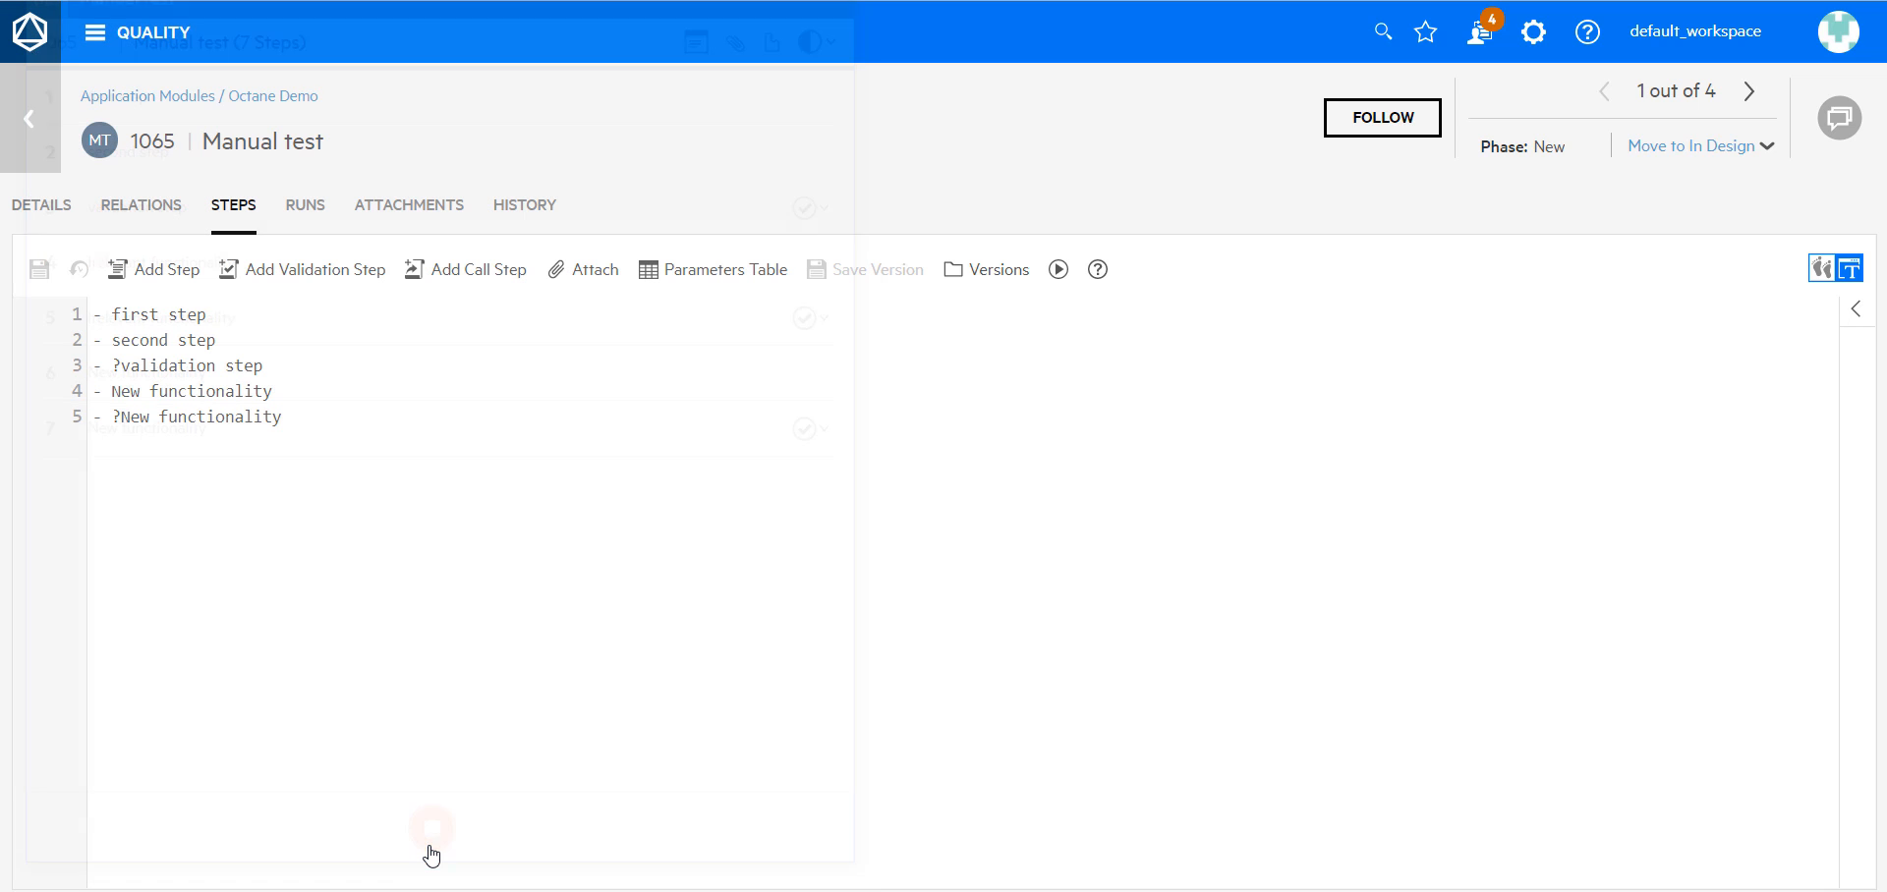
# Examine the releases and script of revision 3.0.0 in the manual test's version history.
pyautogui.click(994, 294)
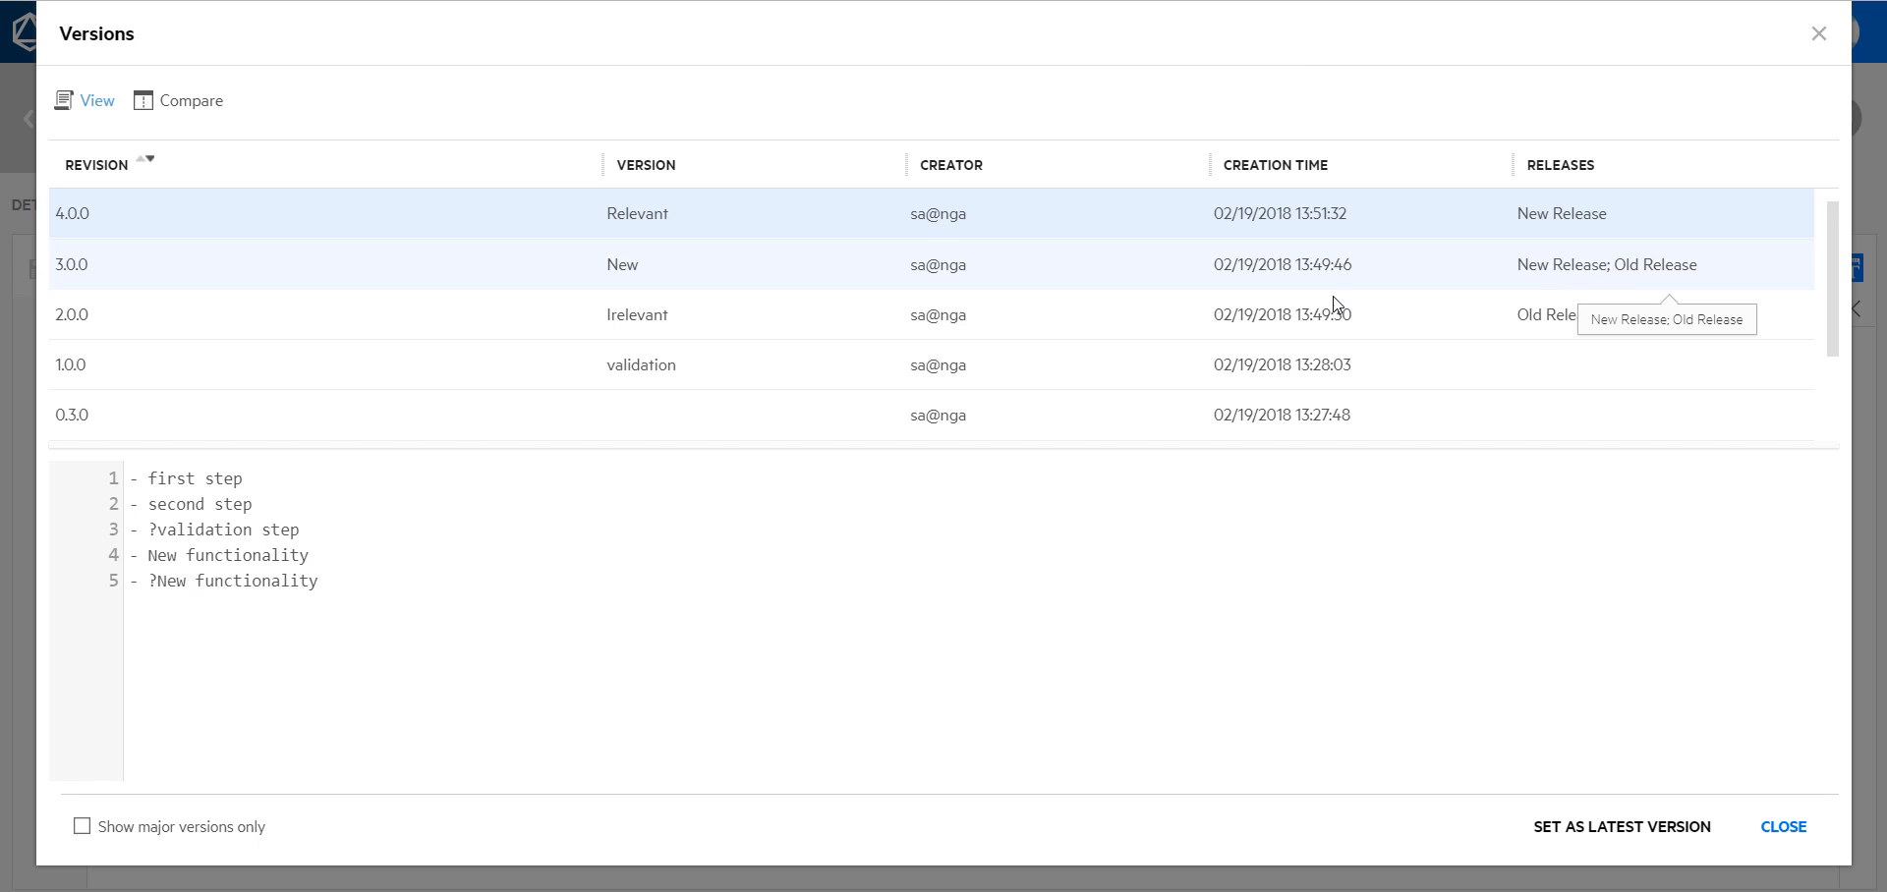
pyautogui.click(931, 285)
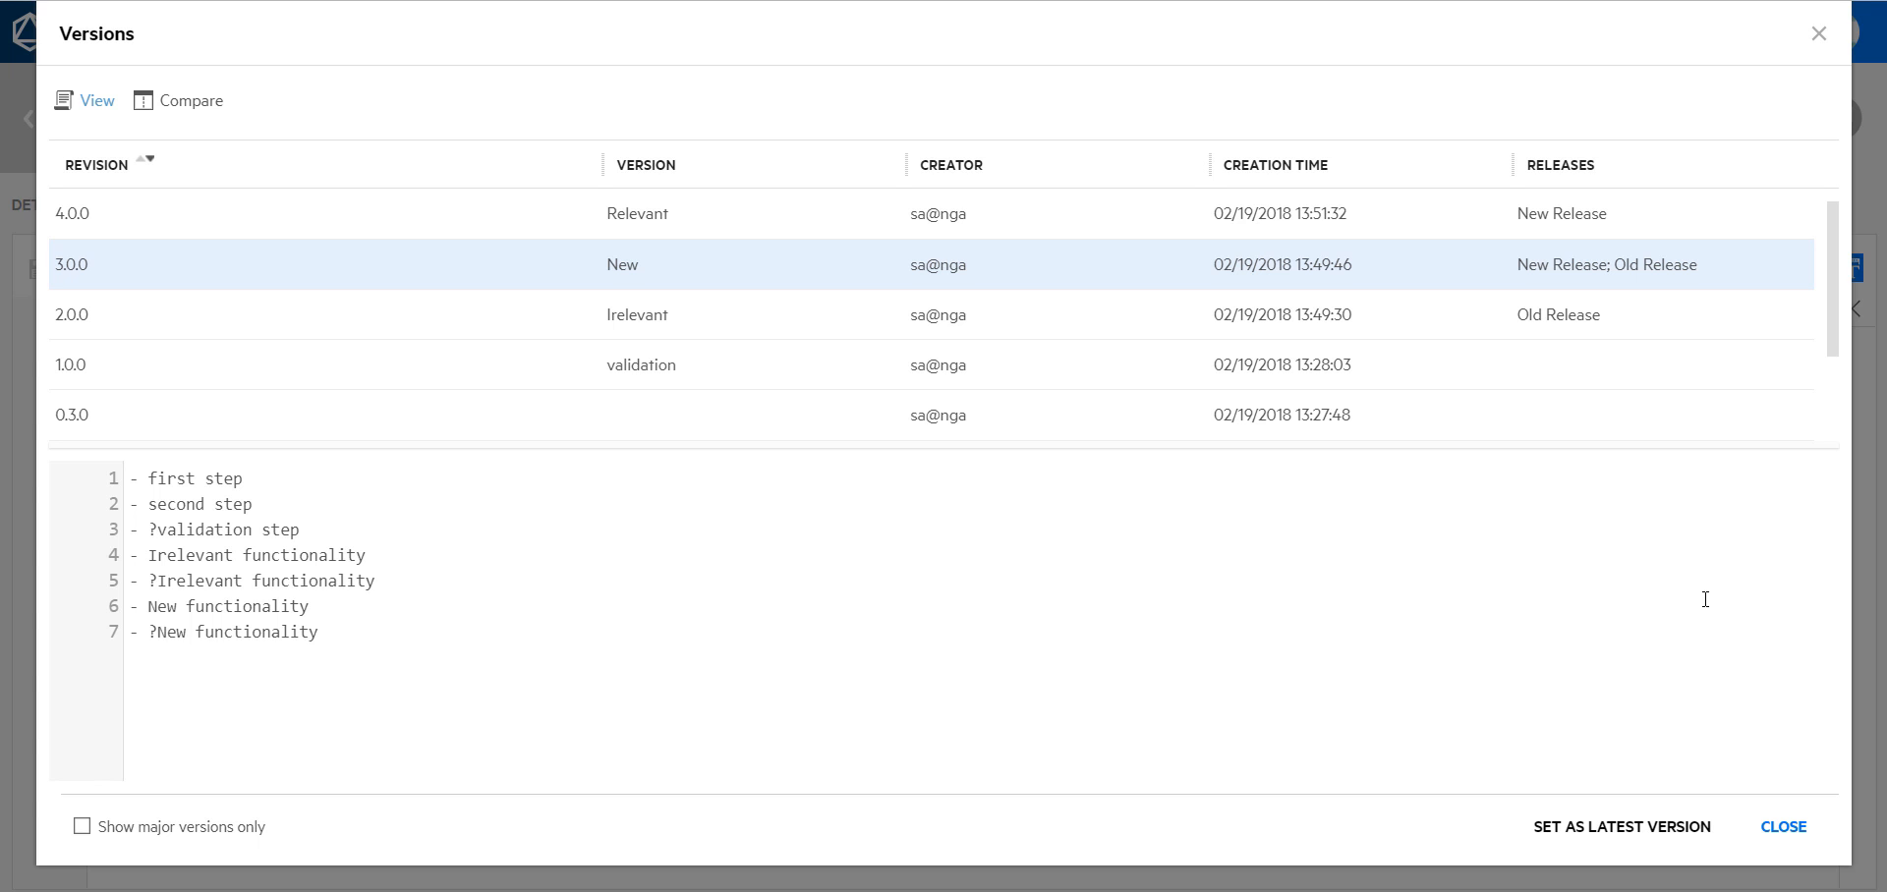
pyautogui.click(1779, 826)
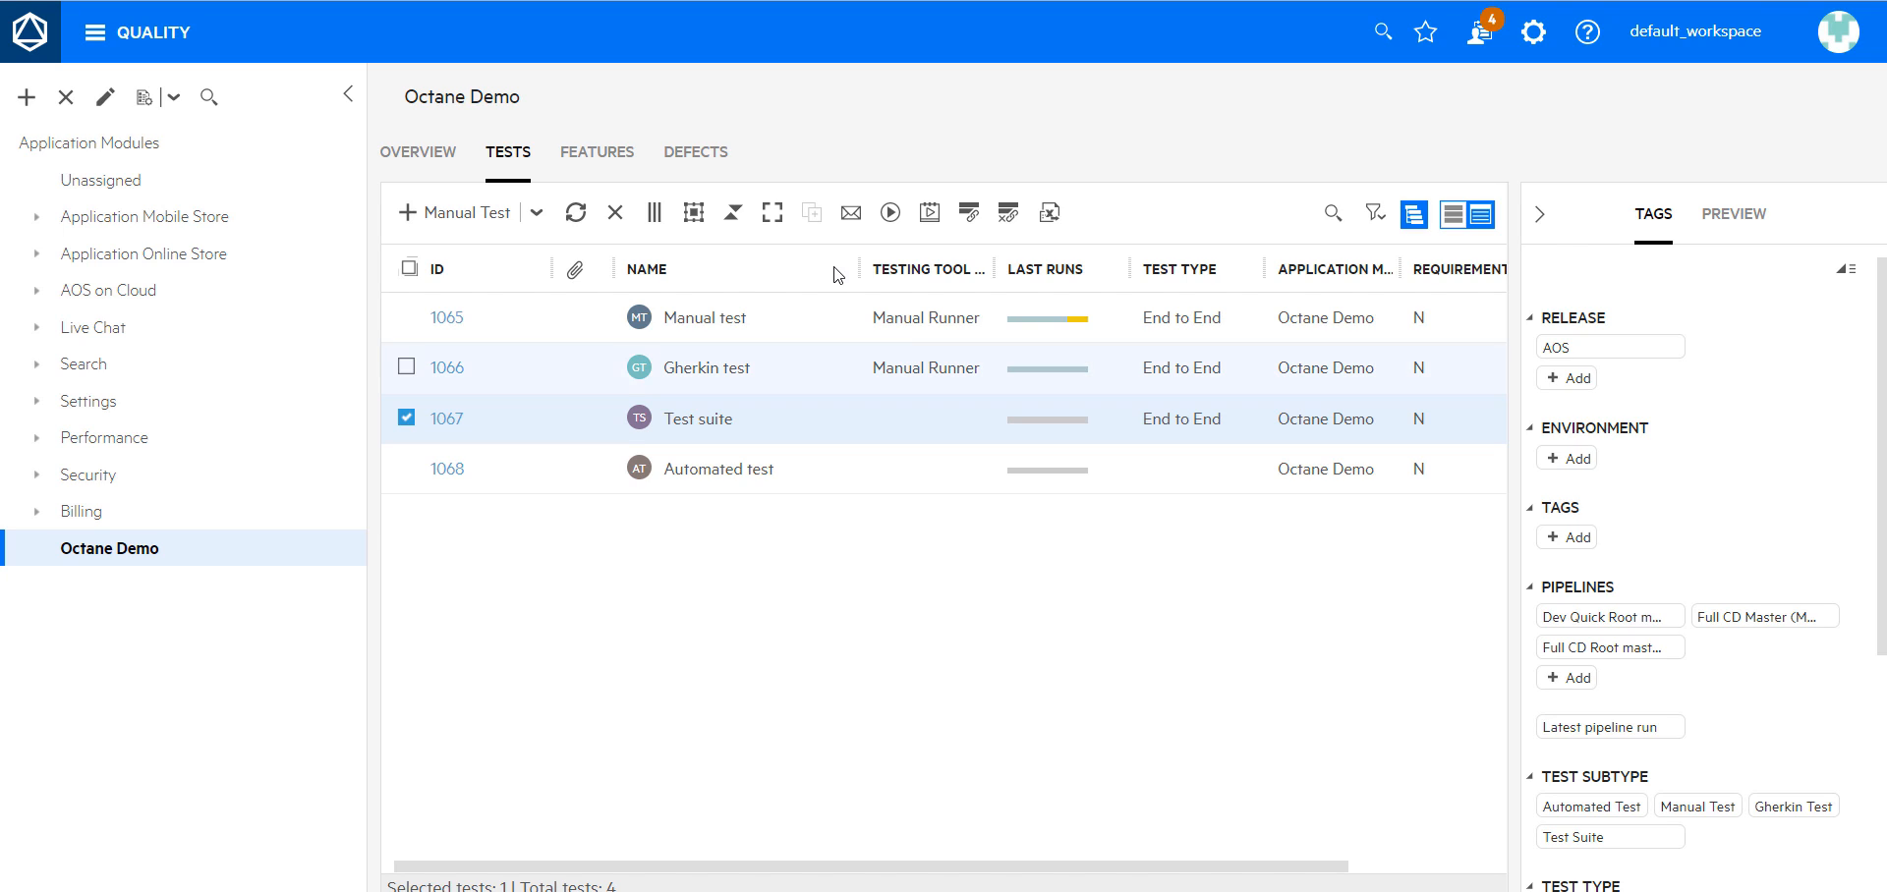
# Run the test suite for New Release using the last manual test version from Old Release, and stop the run at its second test.
pyautogui.click(891, 213)
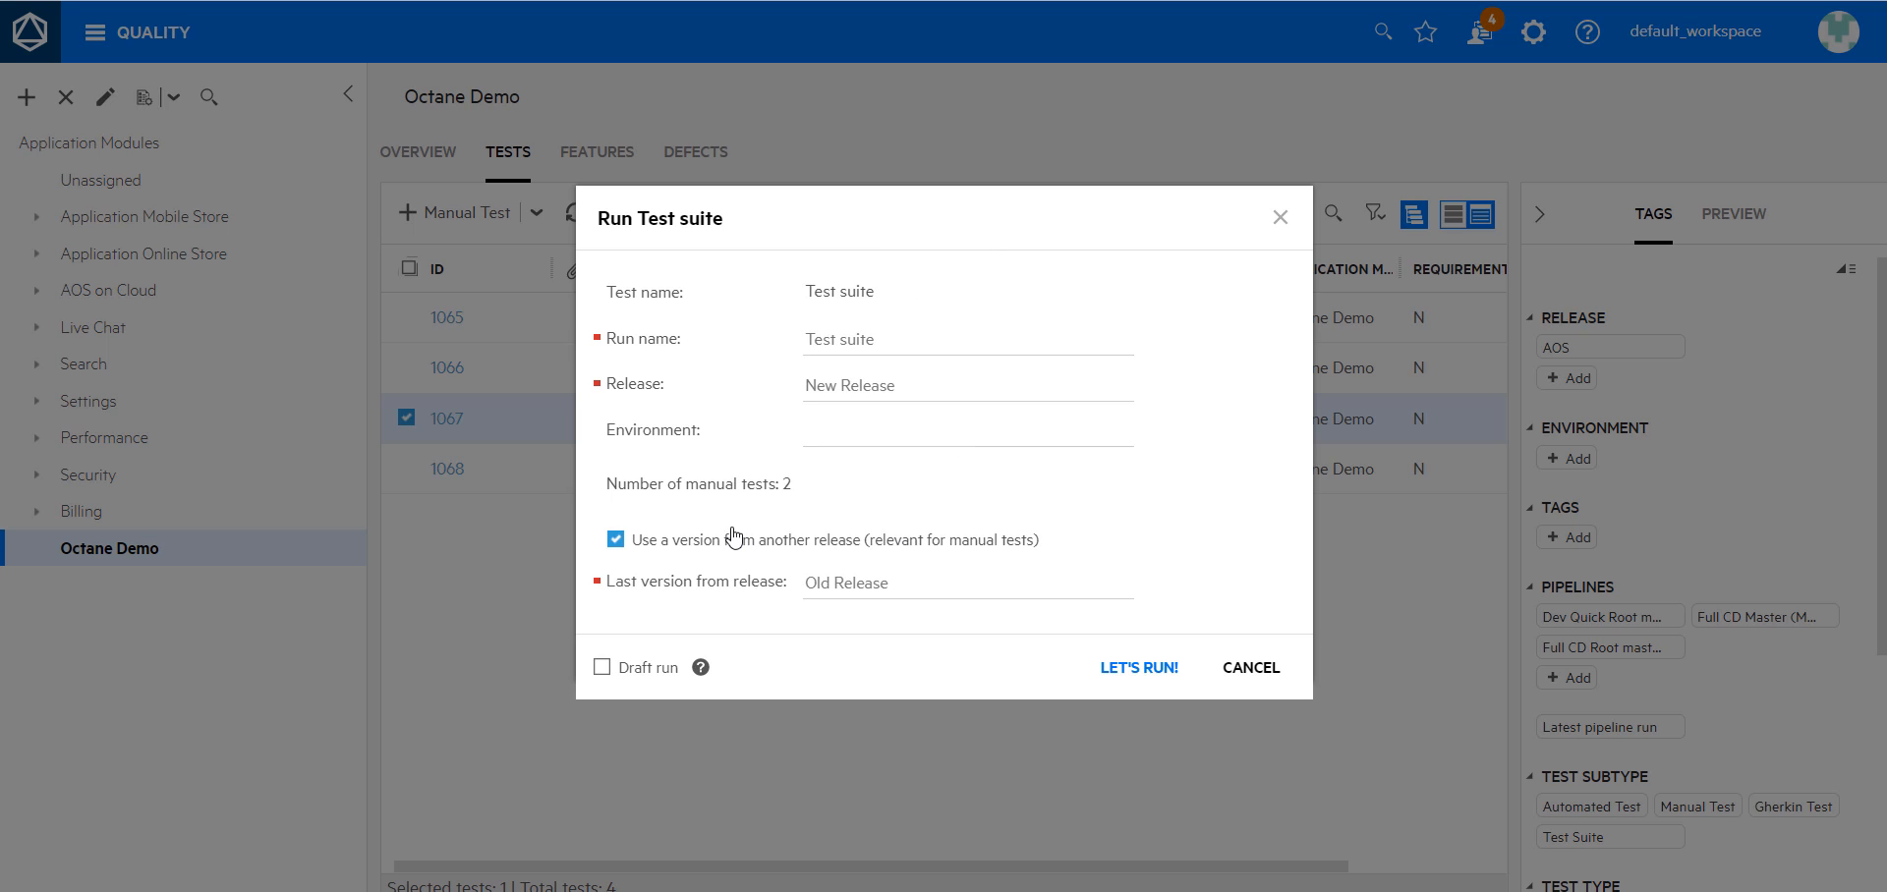
pyautogui.click(615, 541)
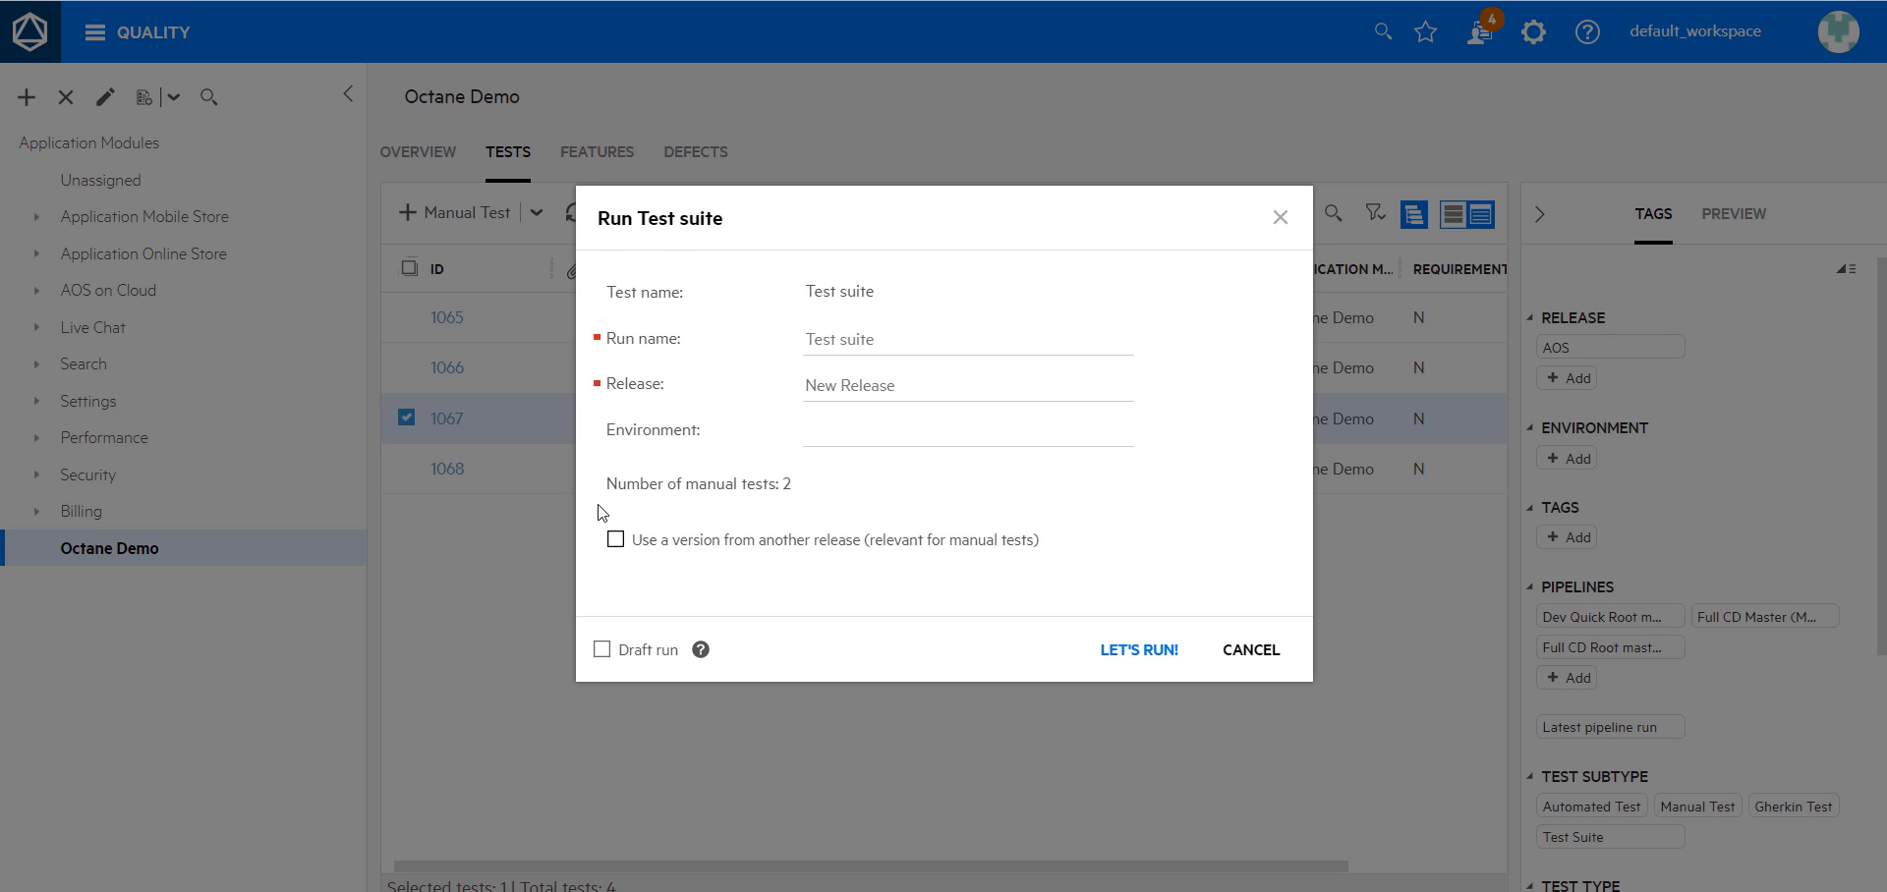
pyautogui.click(615, 539)
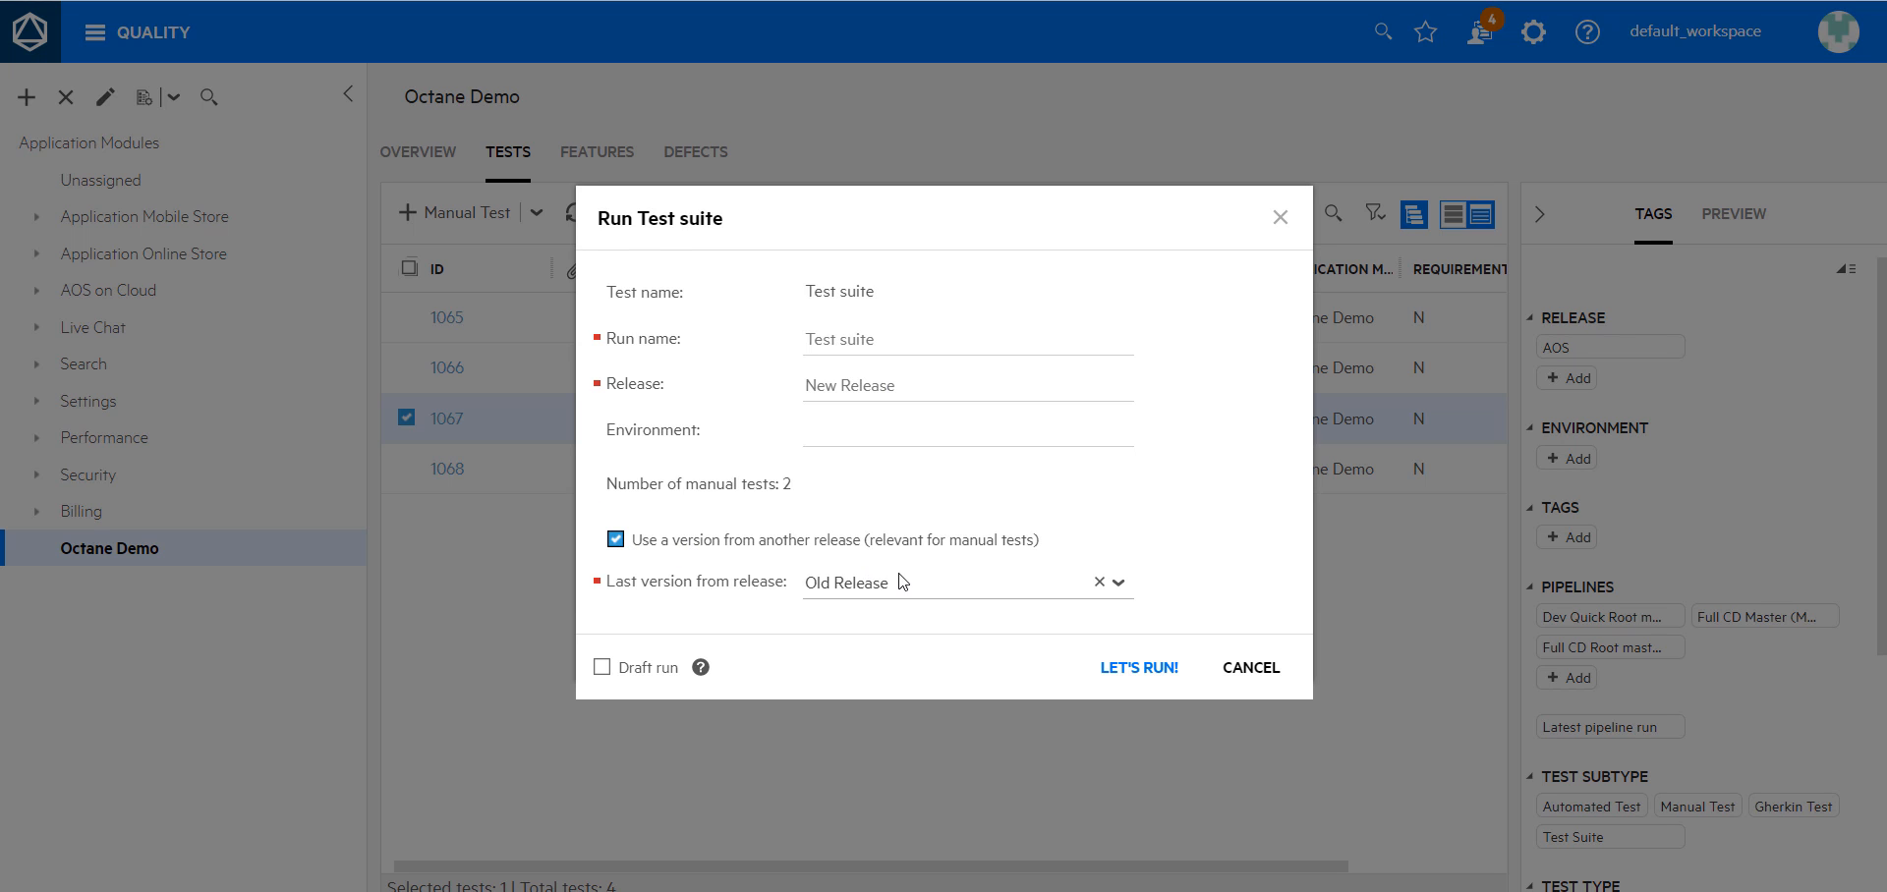
pyautogui.click(1143, 668)
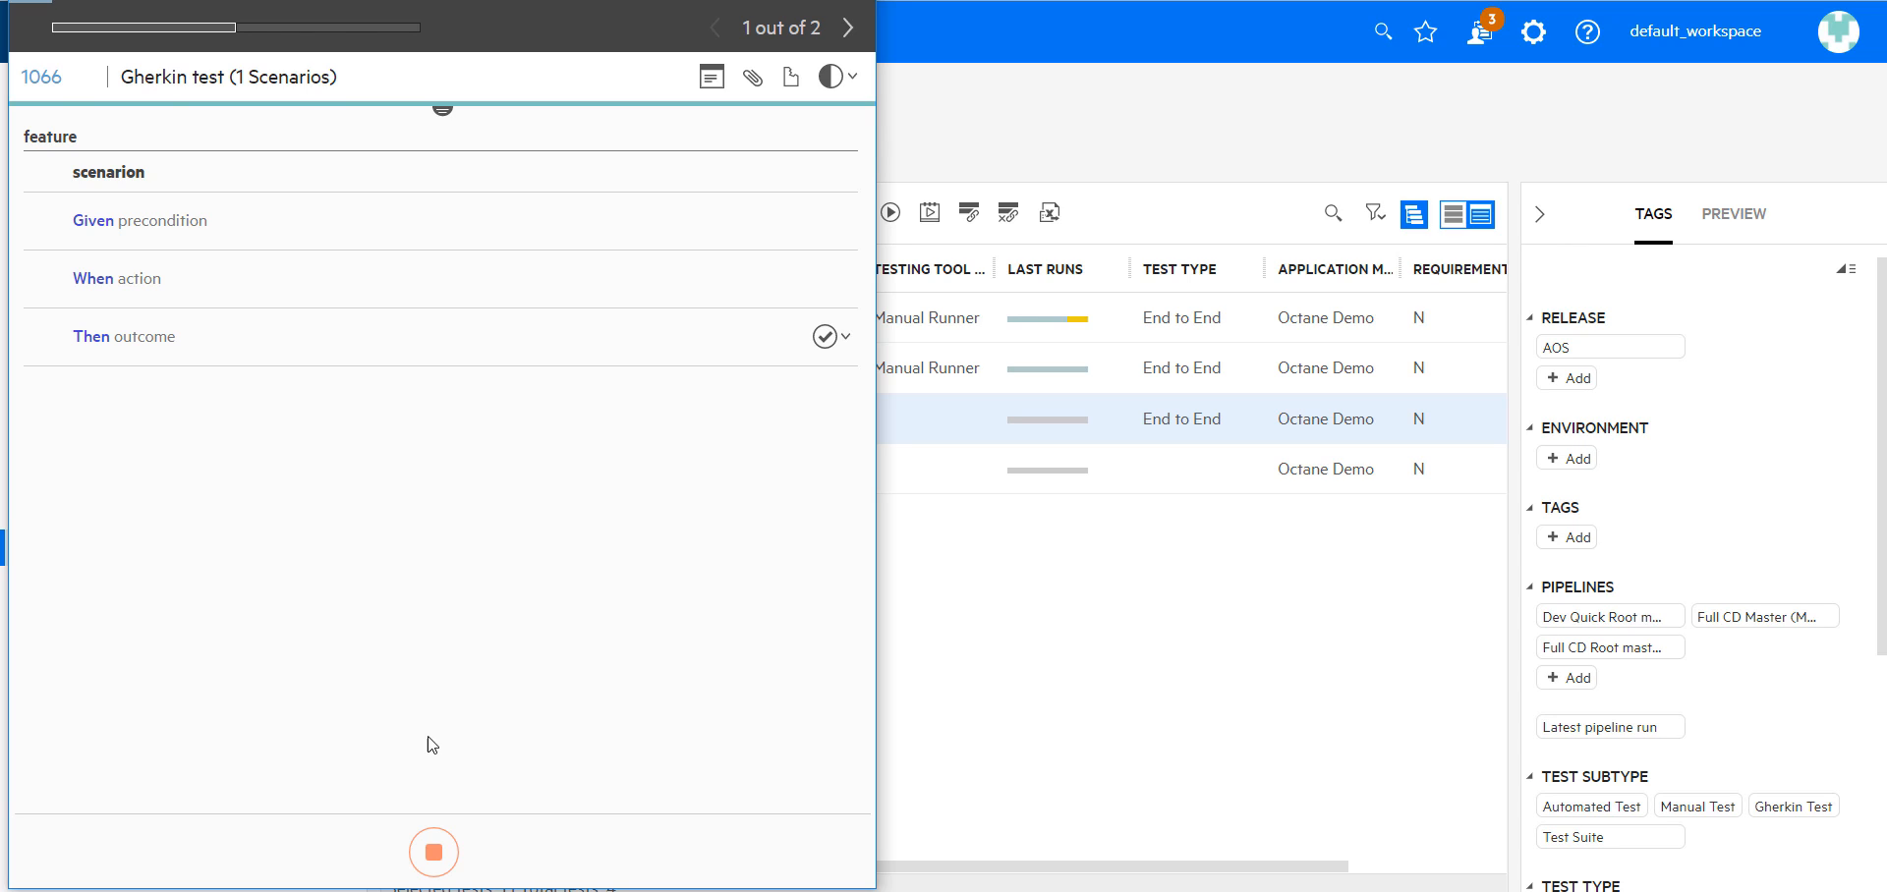
pyautogui.click(849, 29)
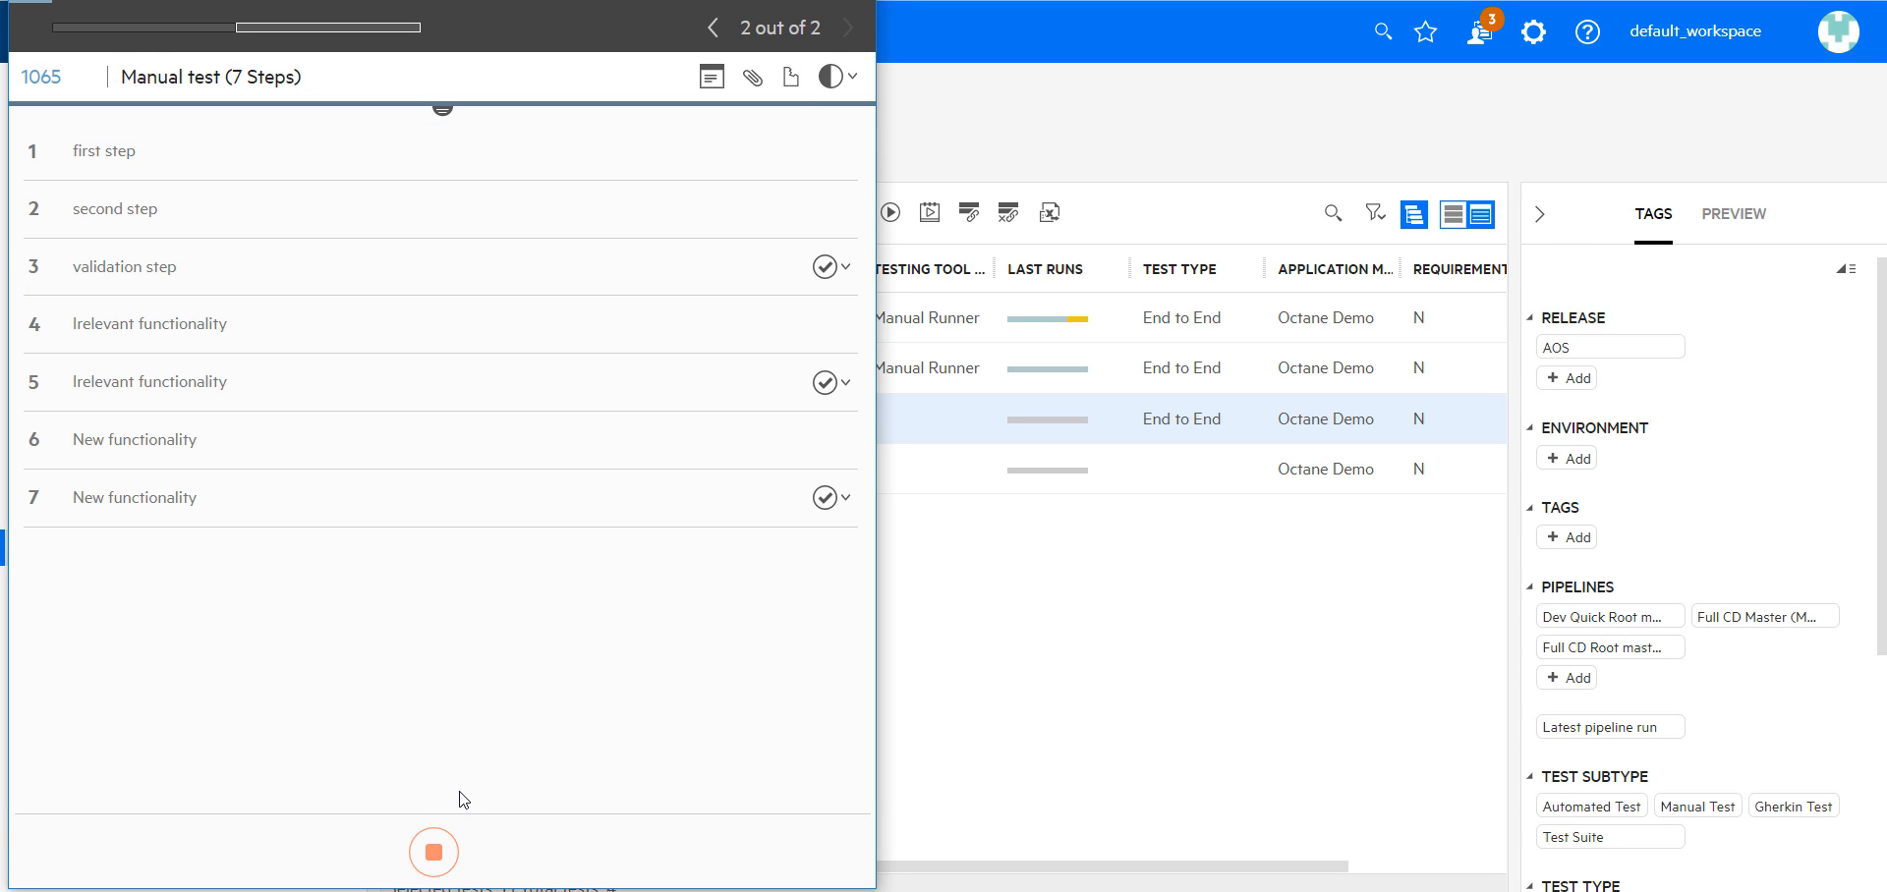
pyautogui.click(432, 858)
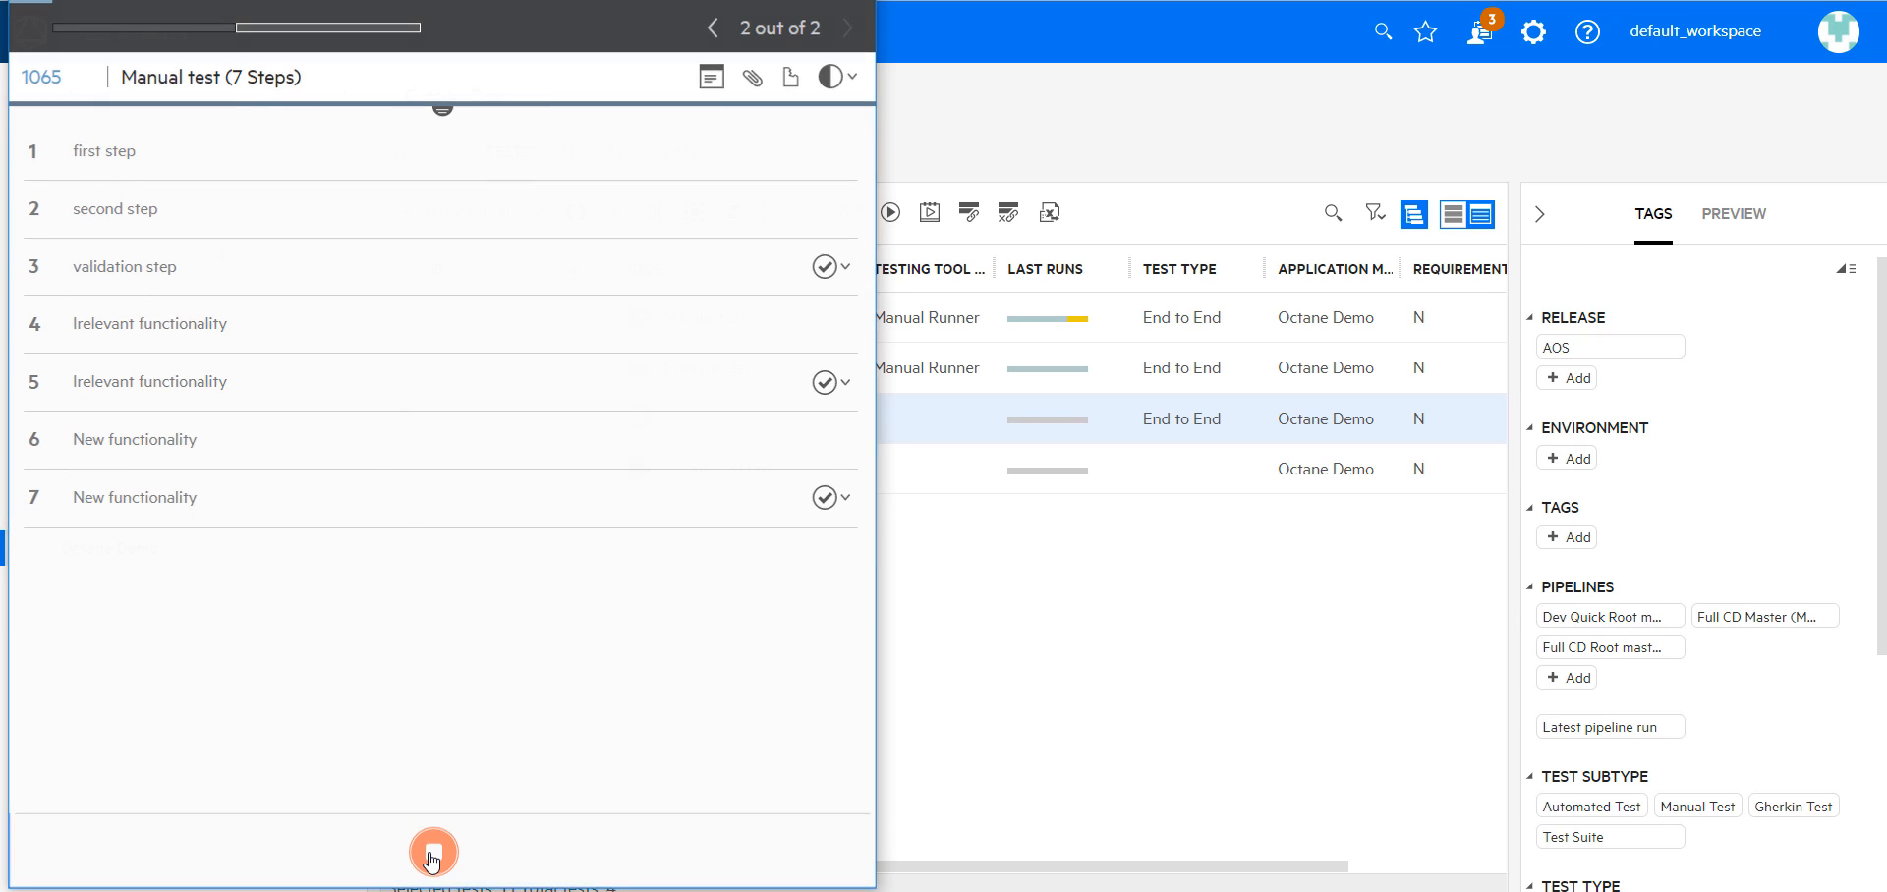
pyautogui.click(792, 890)
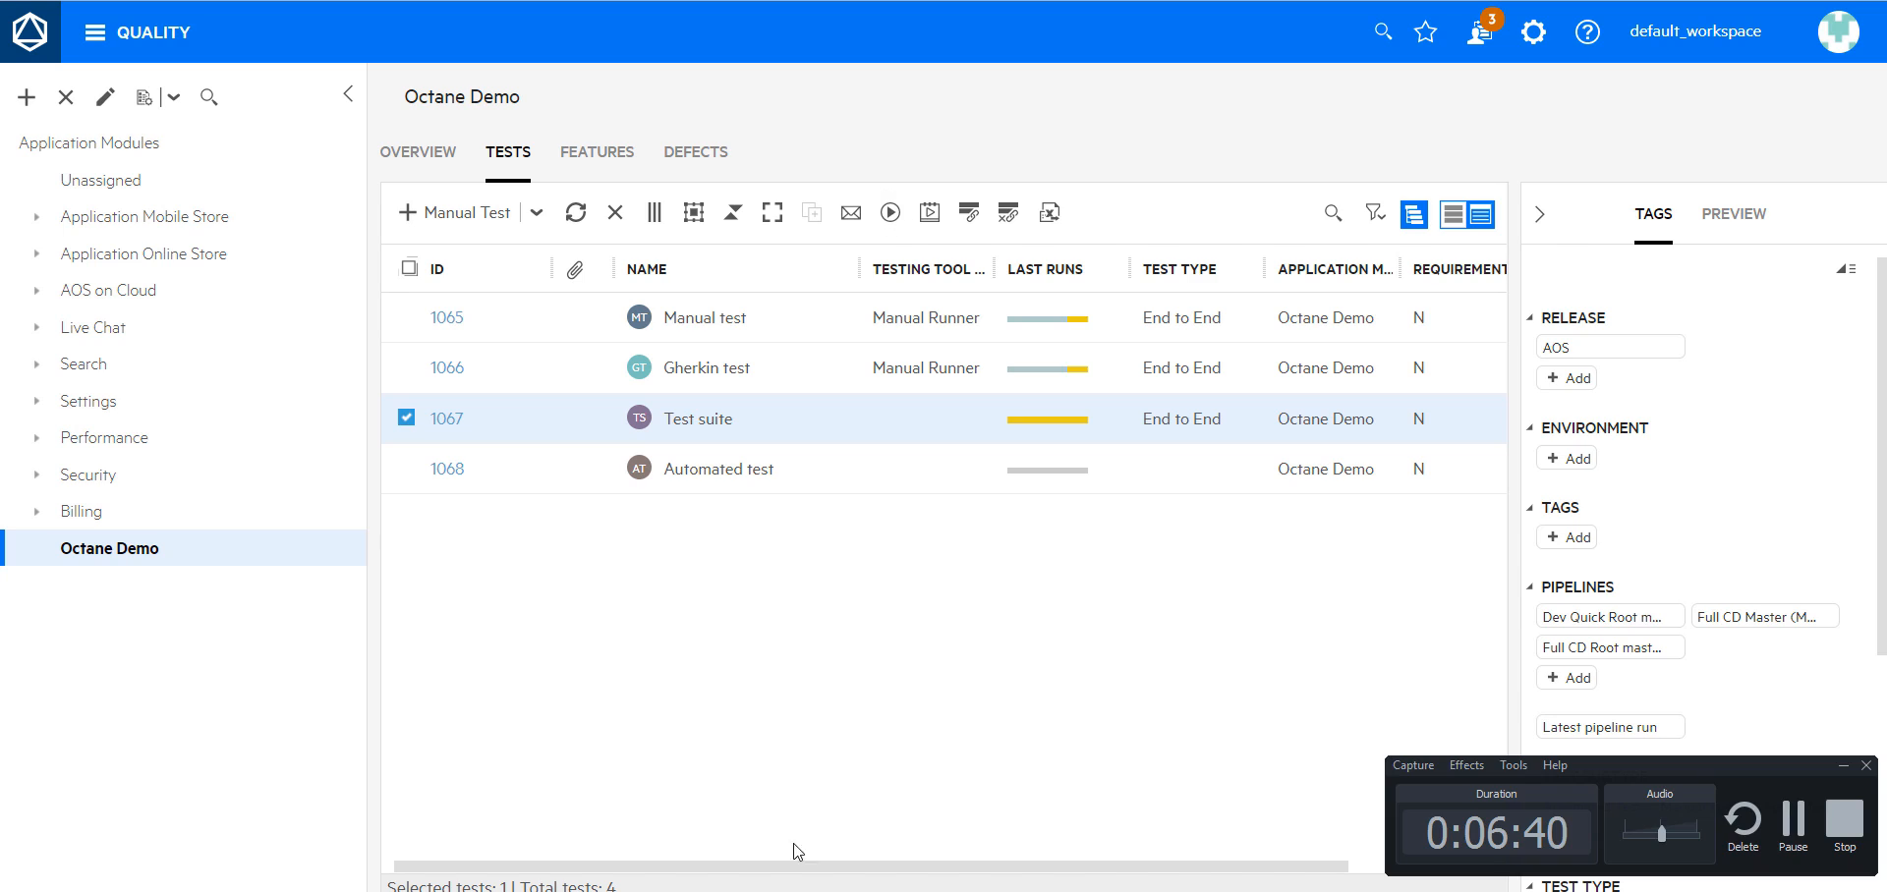
pyautogui.click(1791, 821)
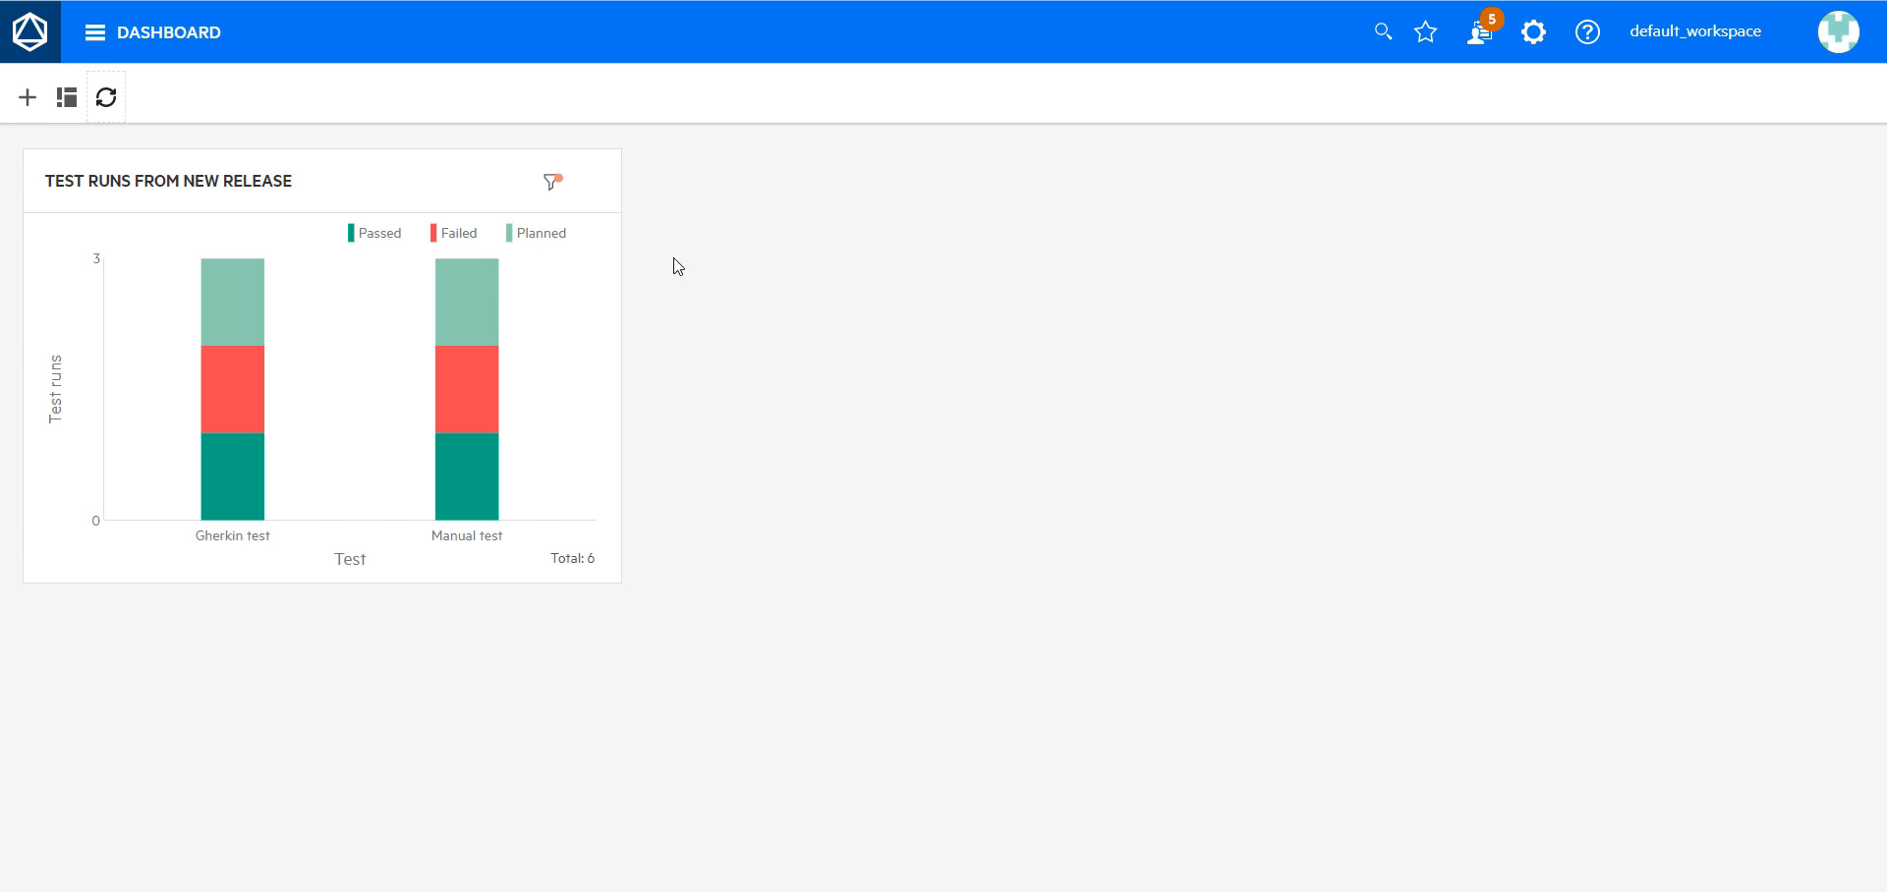
# Review the scope and display settings of the "Test runs from new release" widget, keeping the version-from-release filter on New Release, and save it.
pyautogui.click(589, 184)
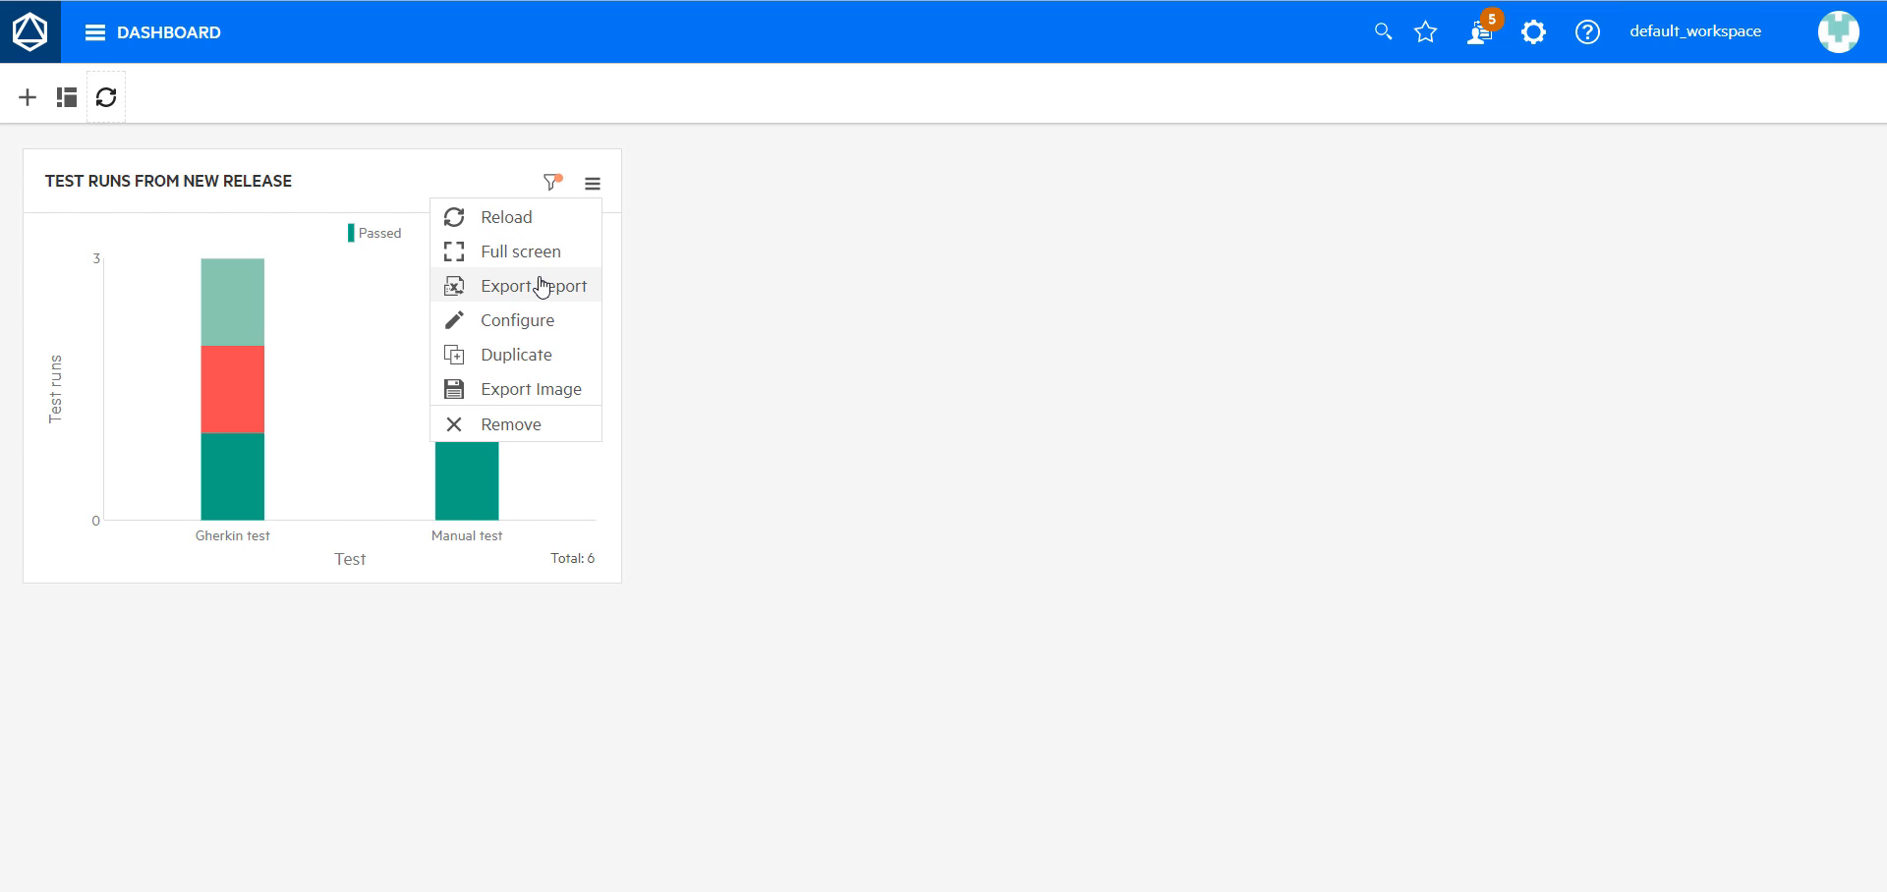
pyautogui.click(531, 321)
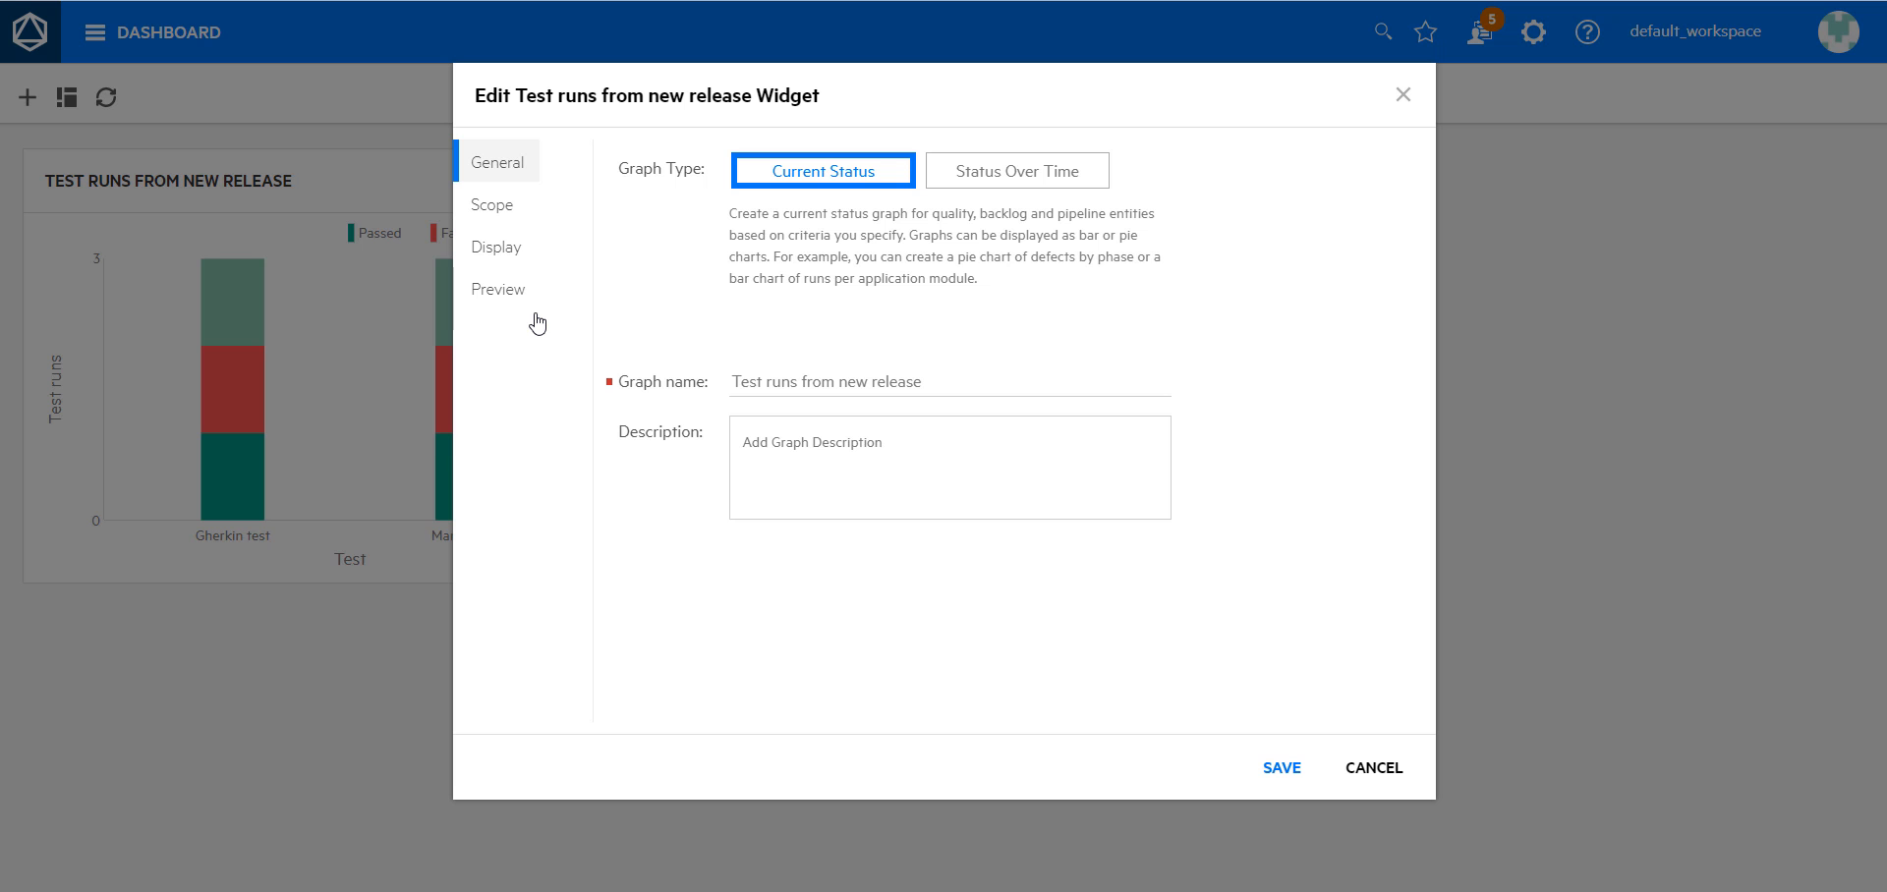
pyautogui.click(506, 209)
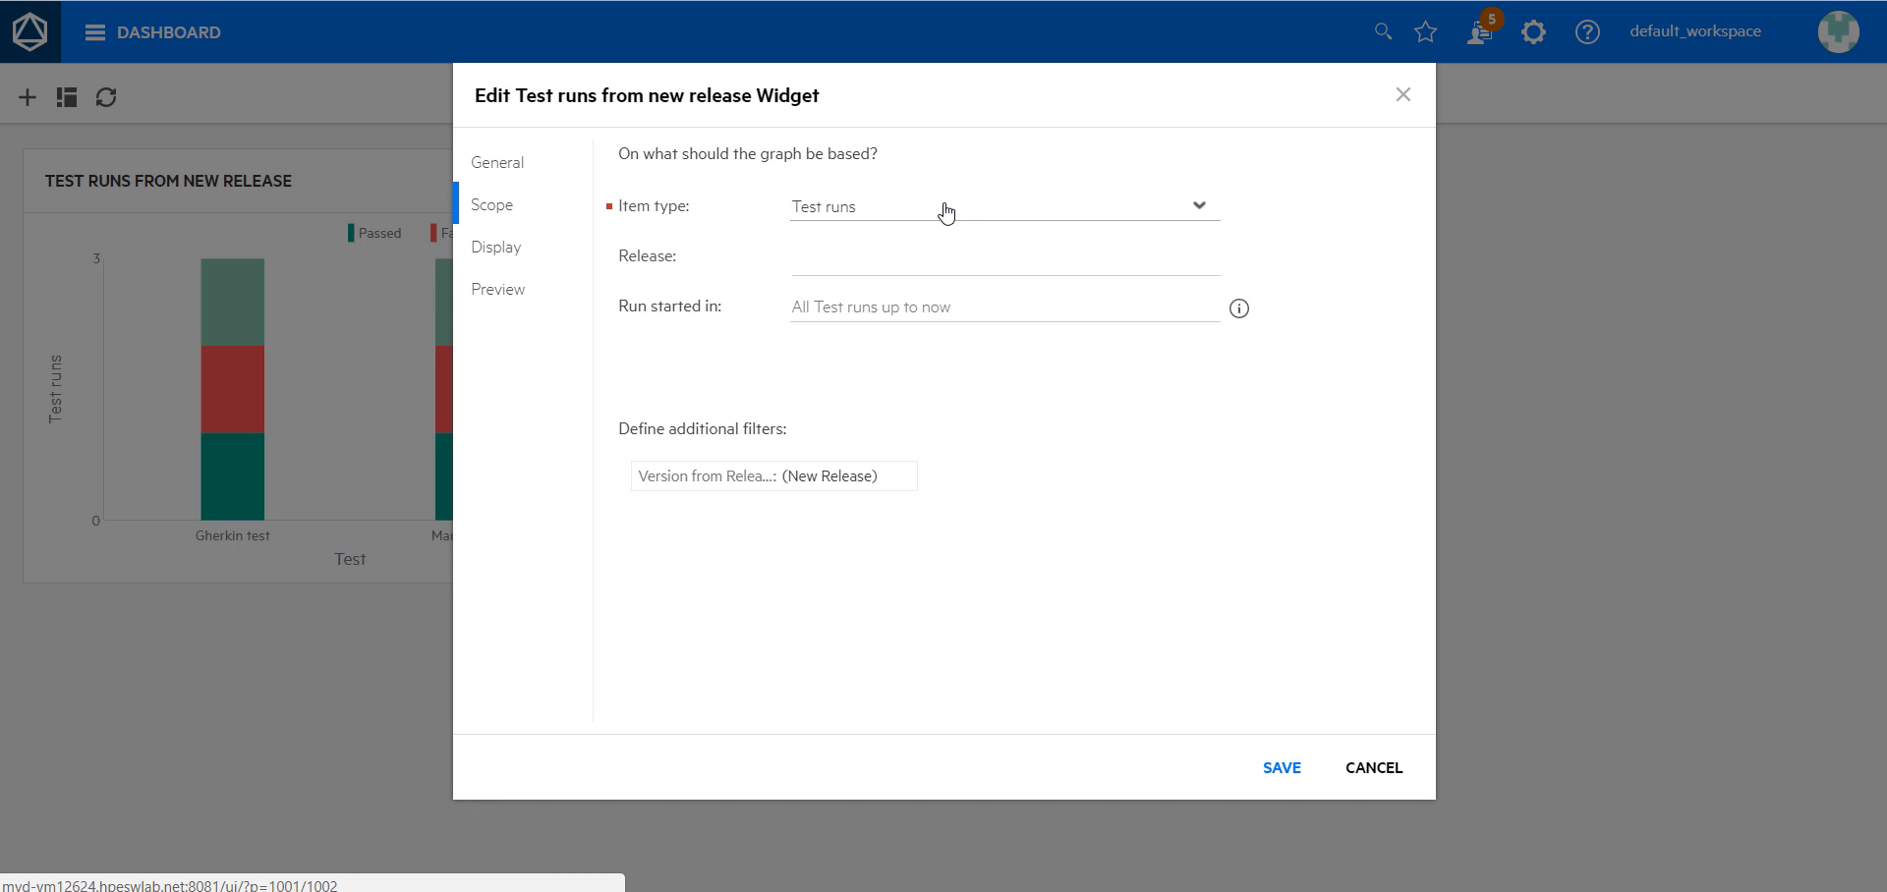
pyautogui.moveTo(864, 476)
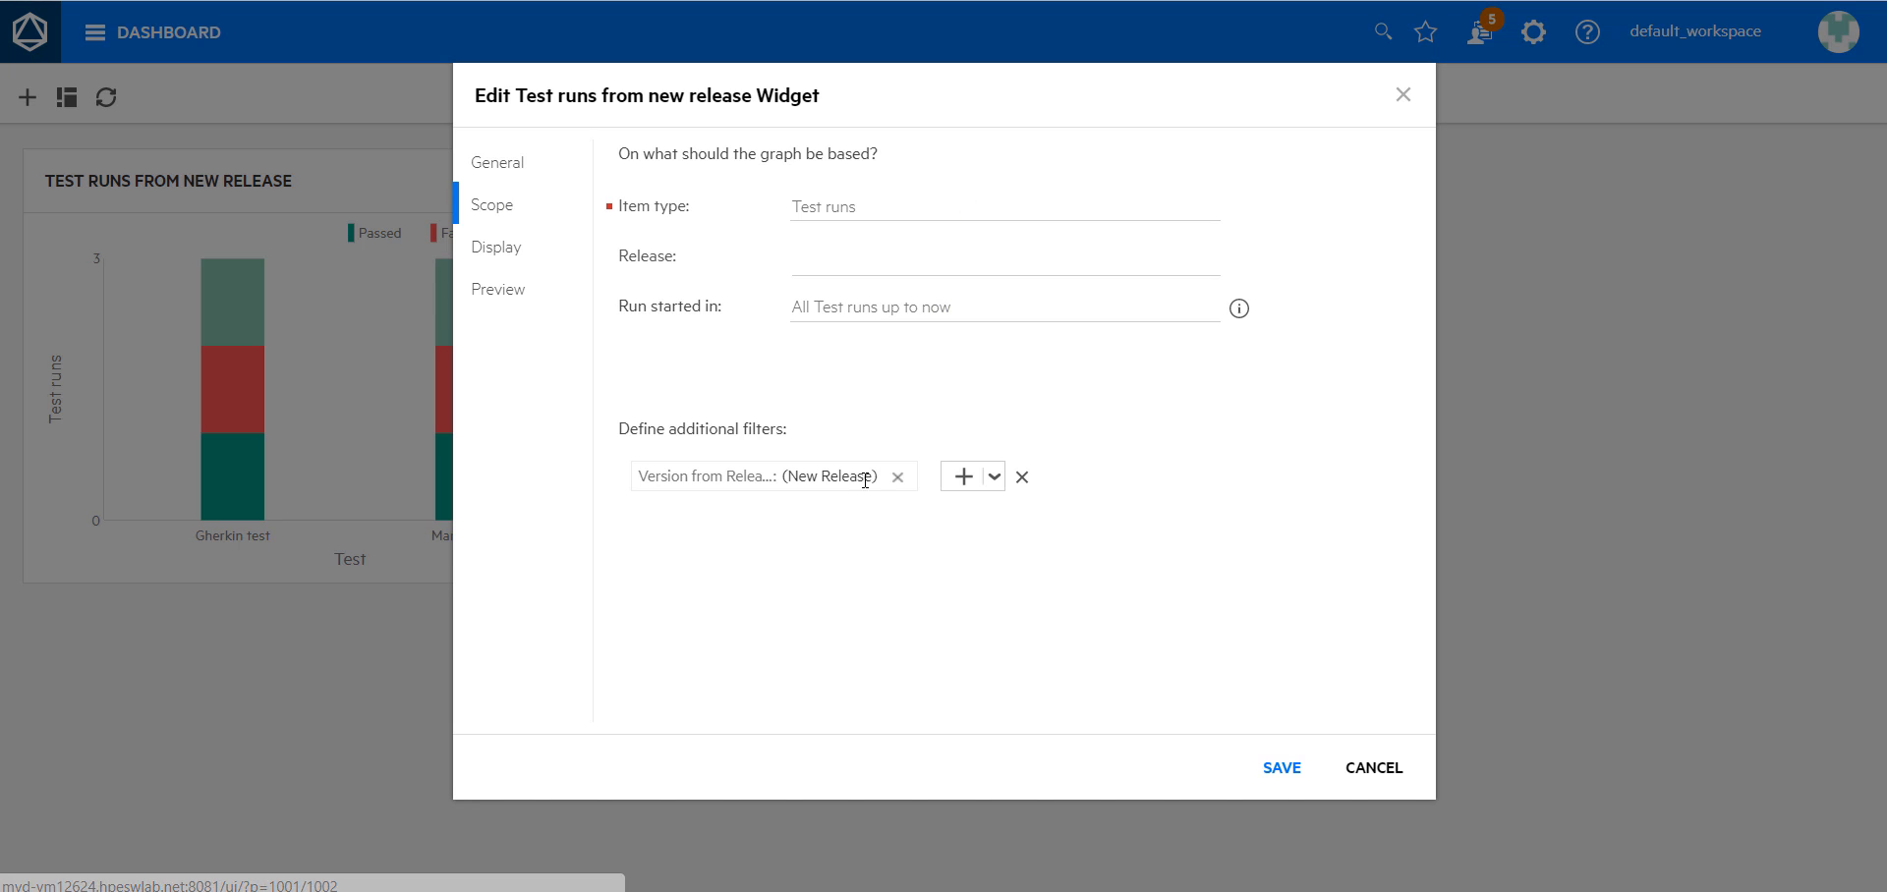
pyautogui.click(750, 483)
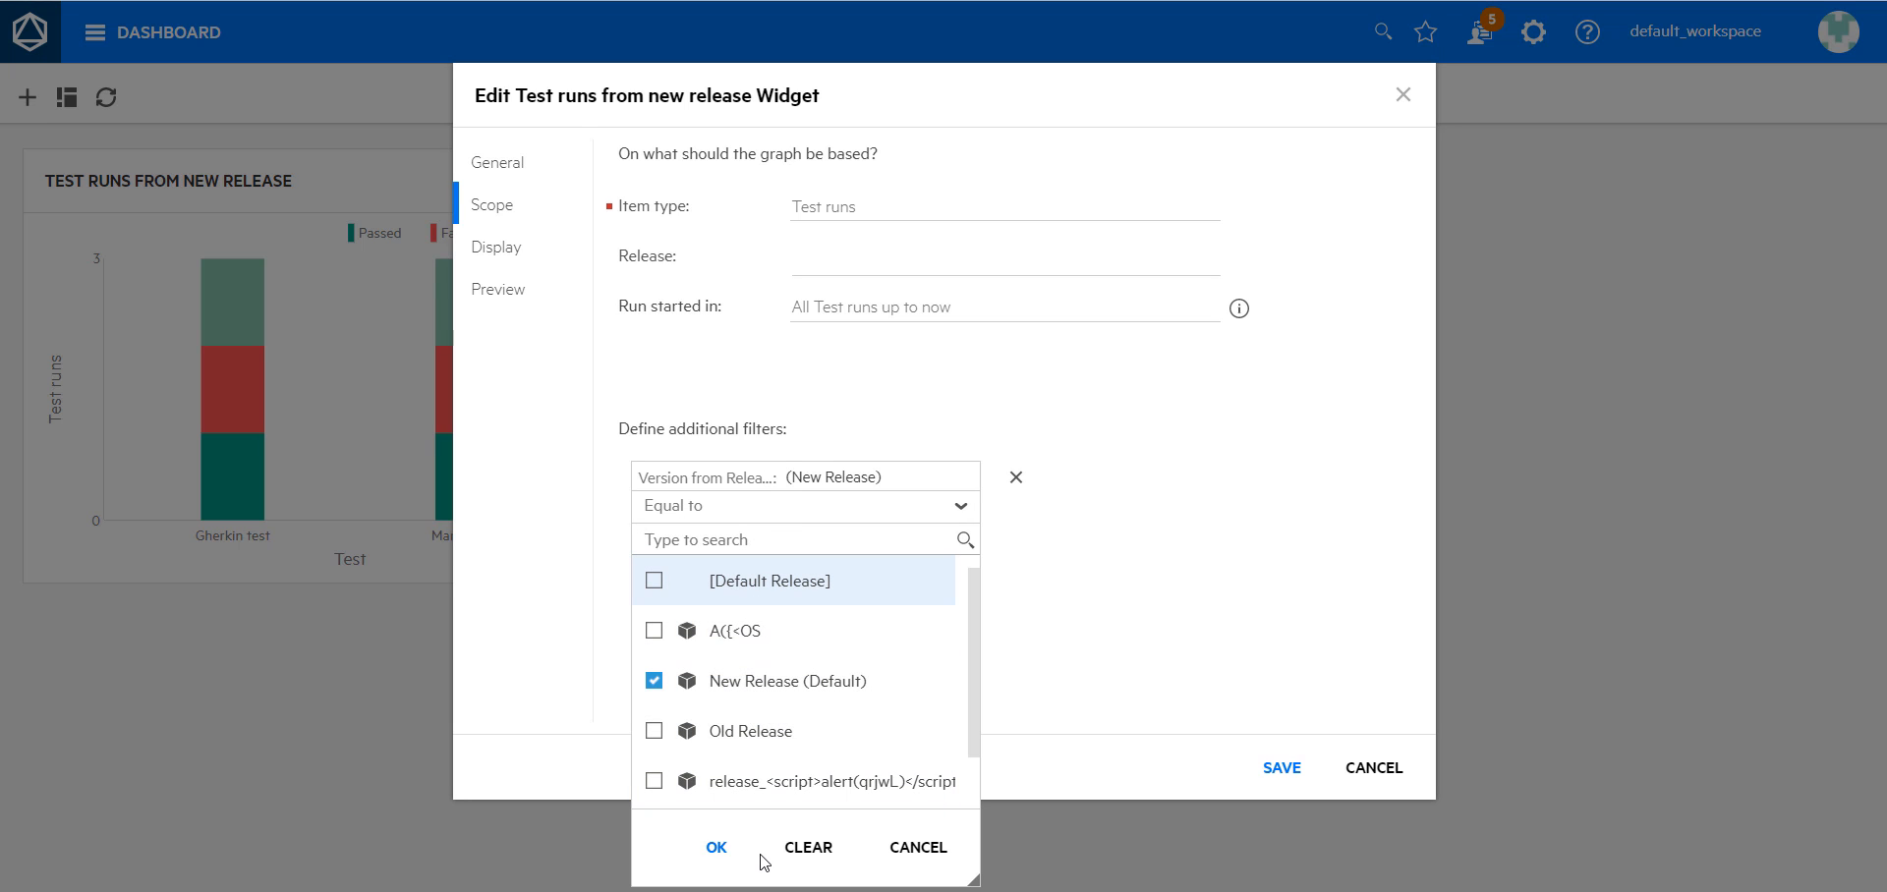
pyautogui.click(717, 847)
pyautogui.click(503, 245)
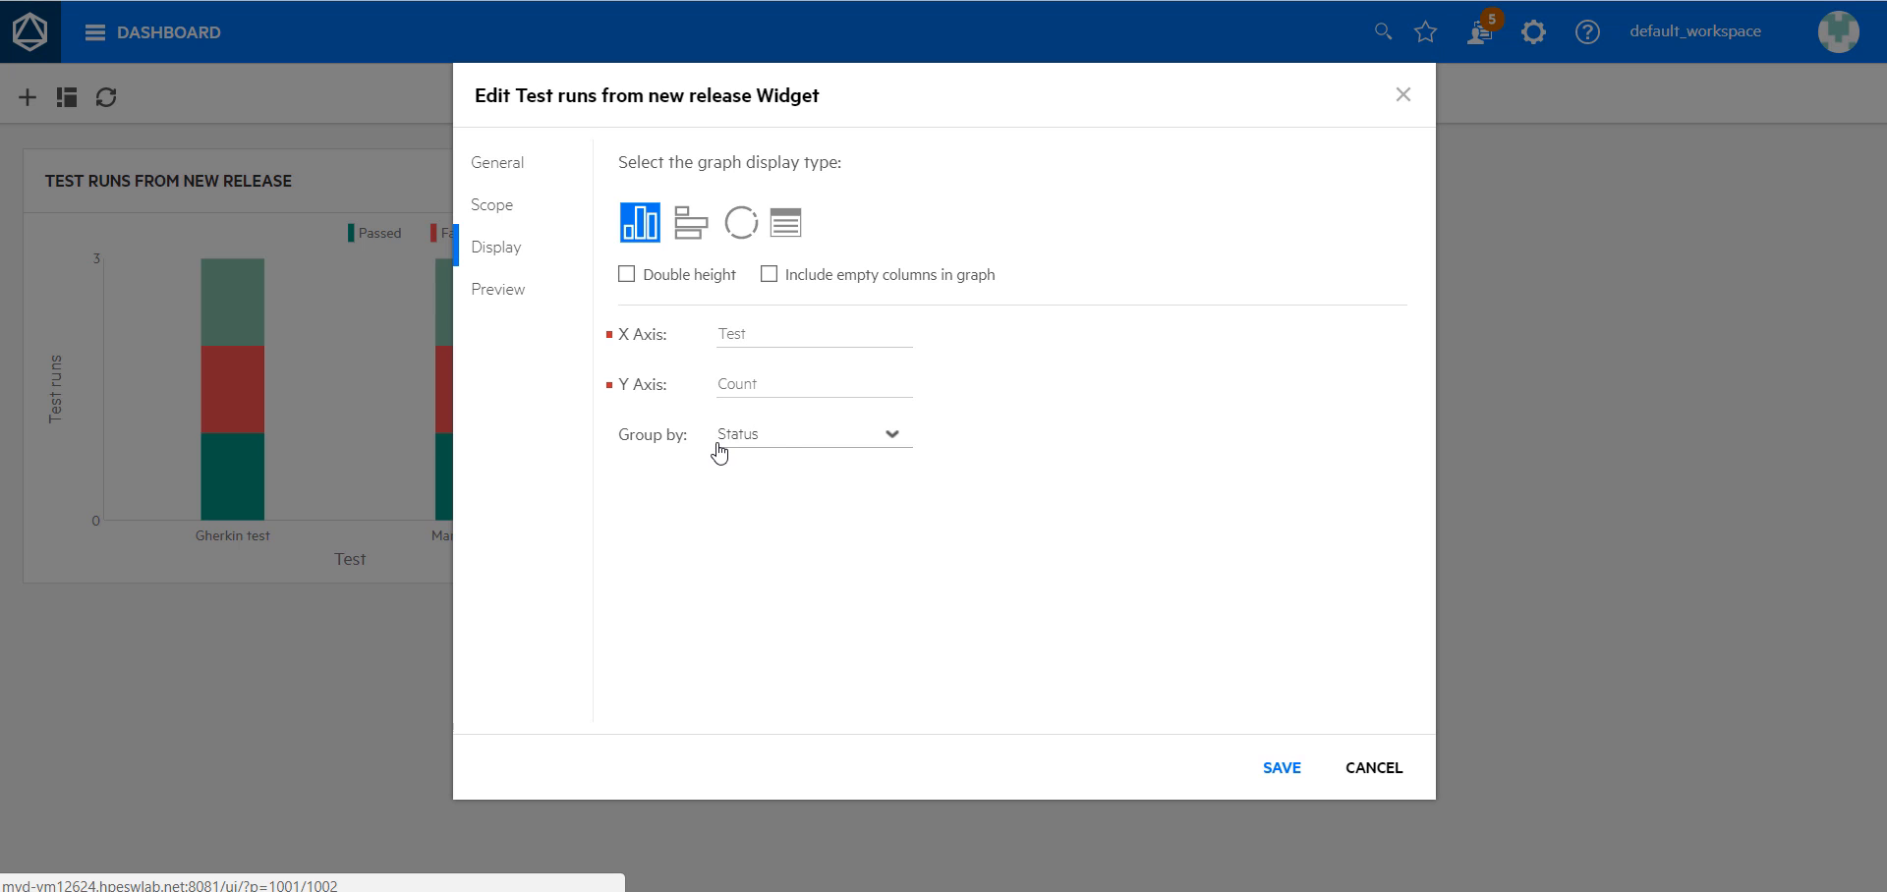
pyautogui.click(1280, 770)
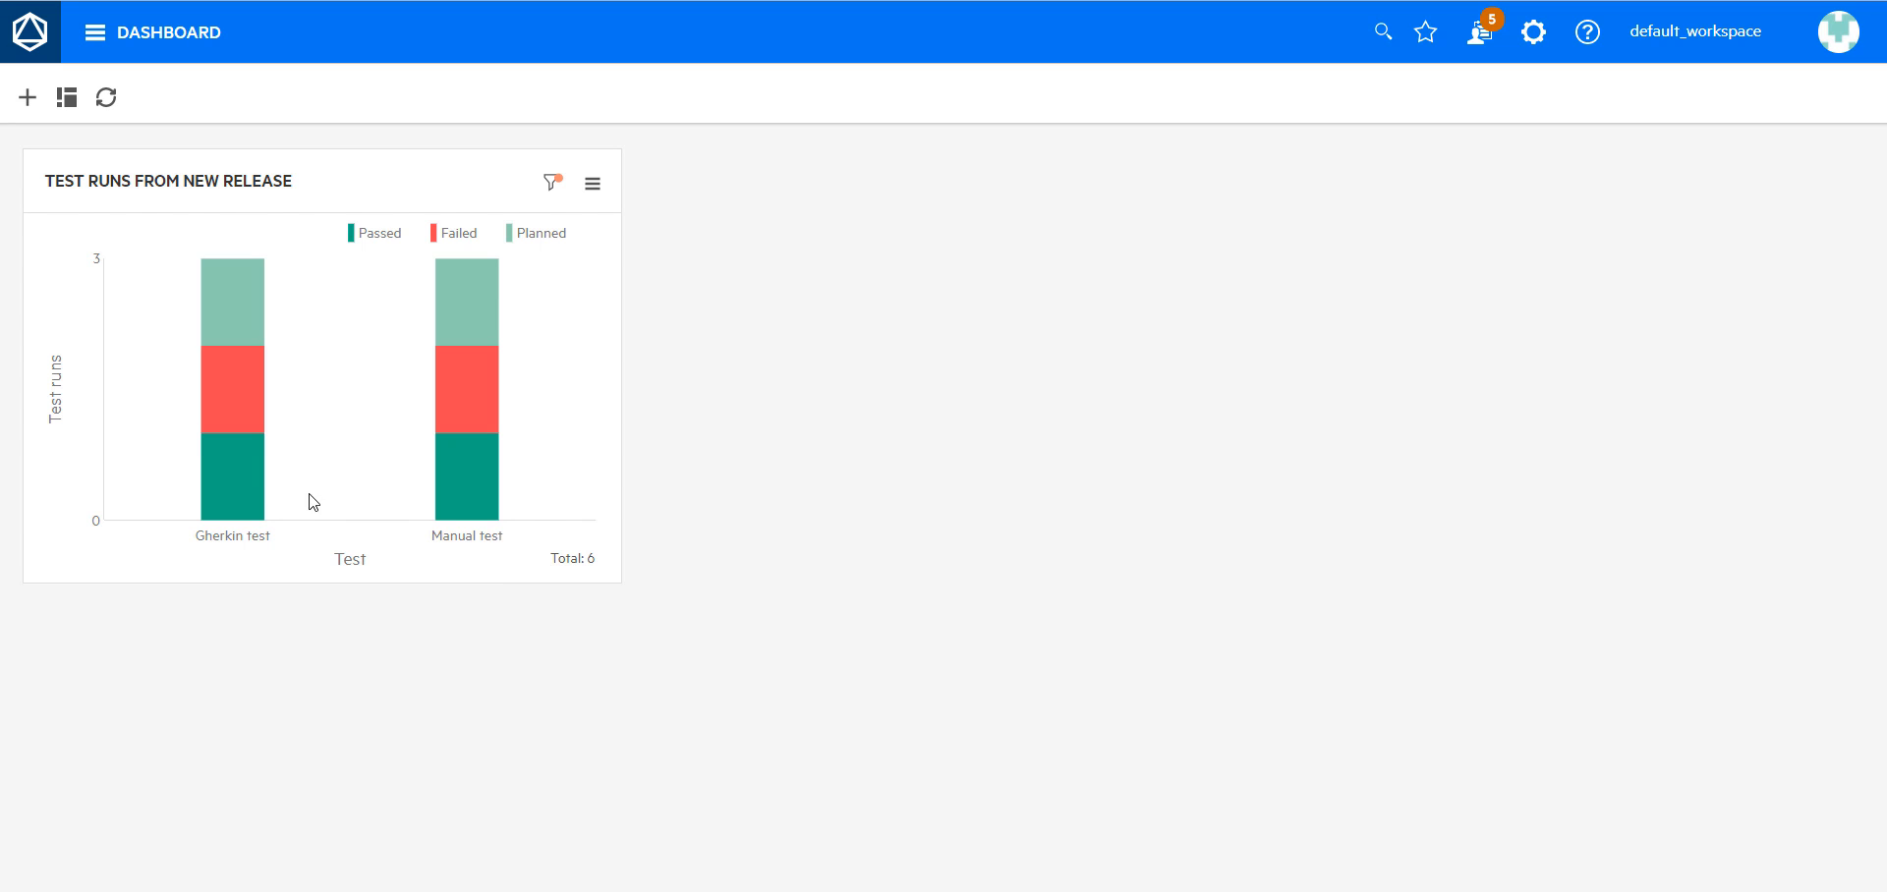
# Open the passed Gherkin test run from the dashboard graph and show its report.
pyautogui.click(253, 494)
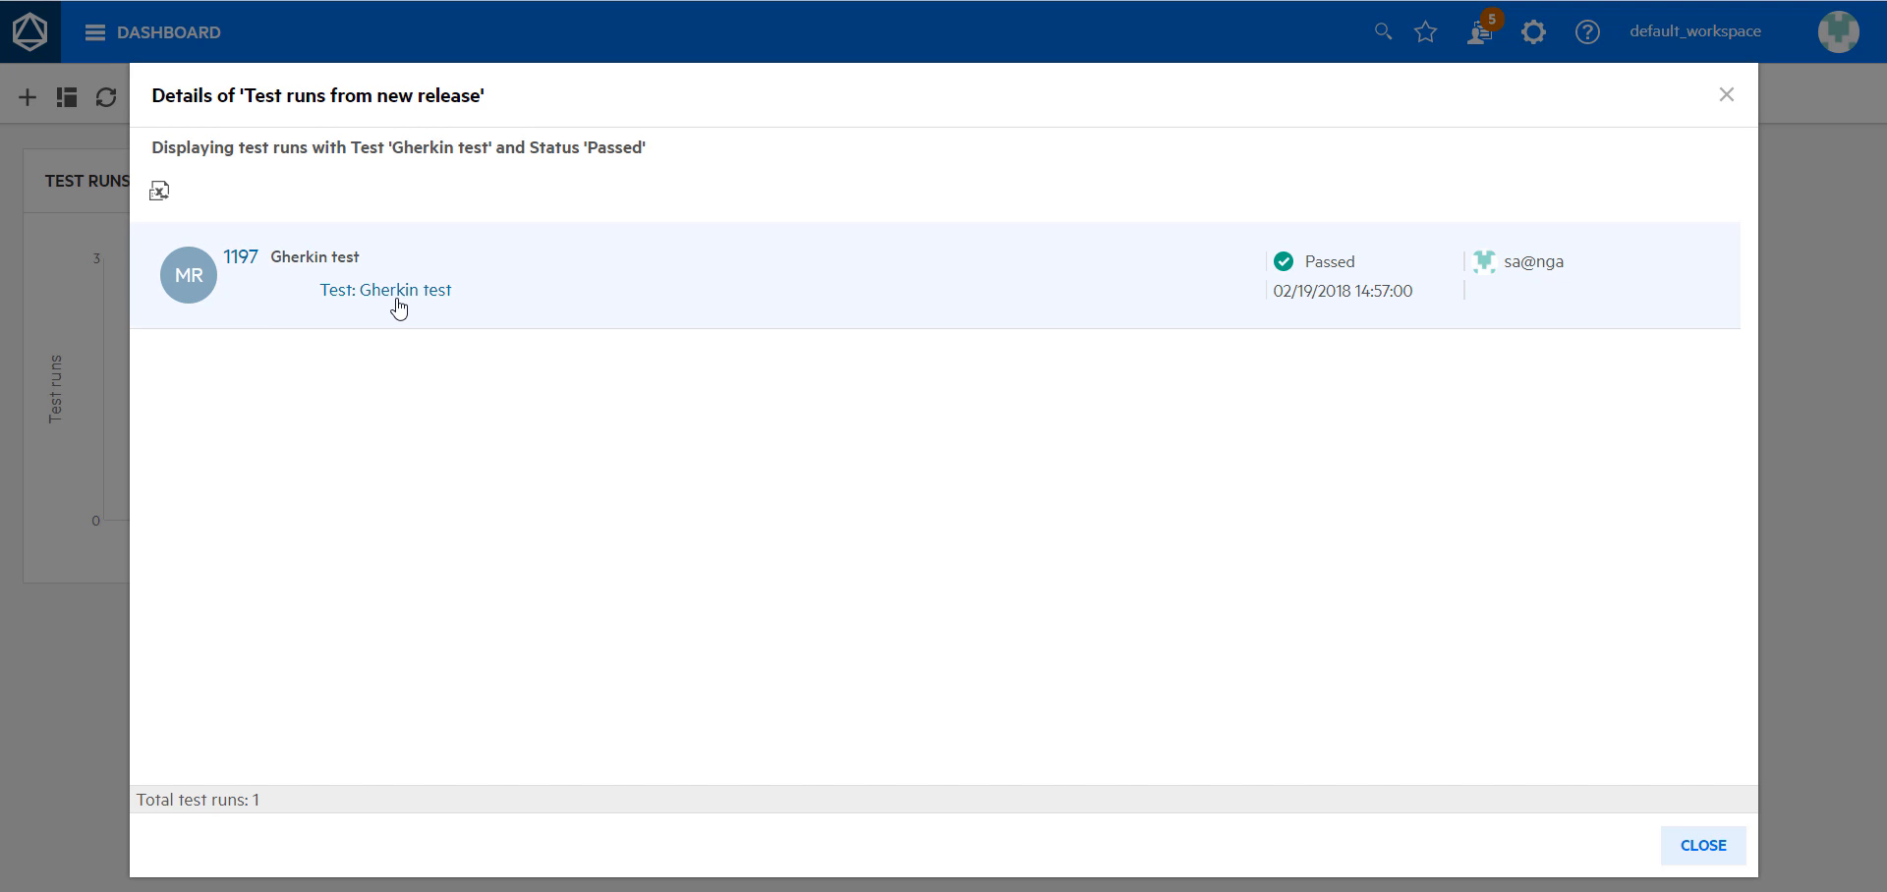
pyautogui.click(237, 261)
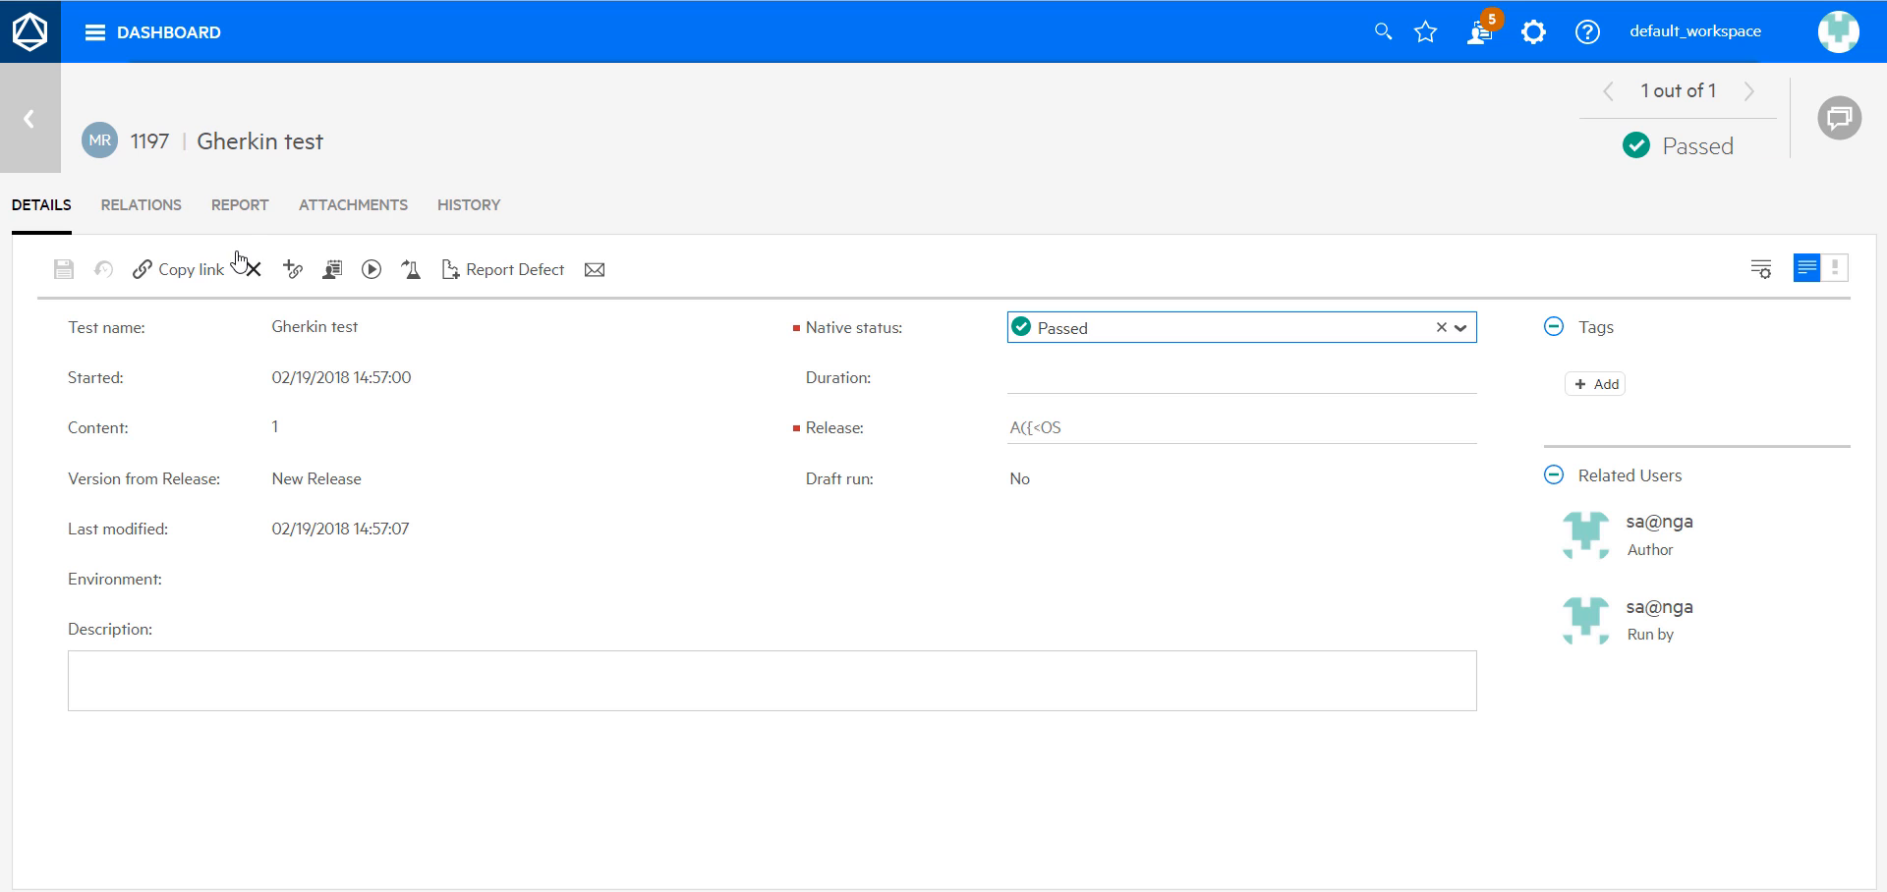
pyautogui.click(251, 226)
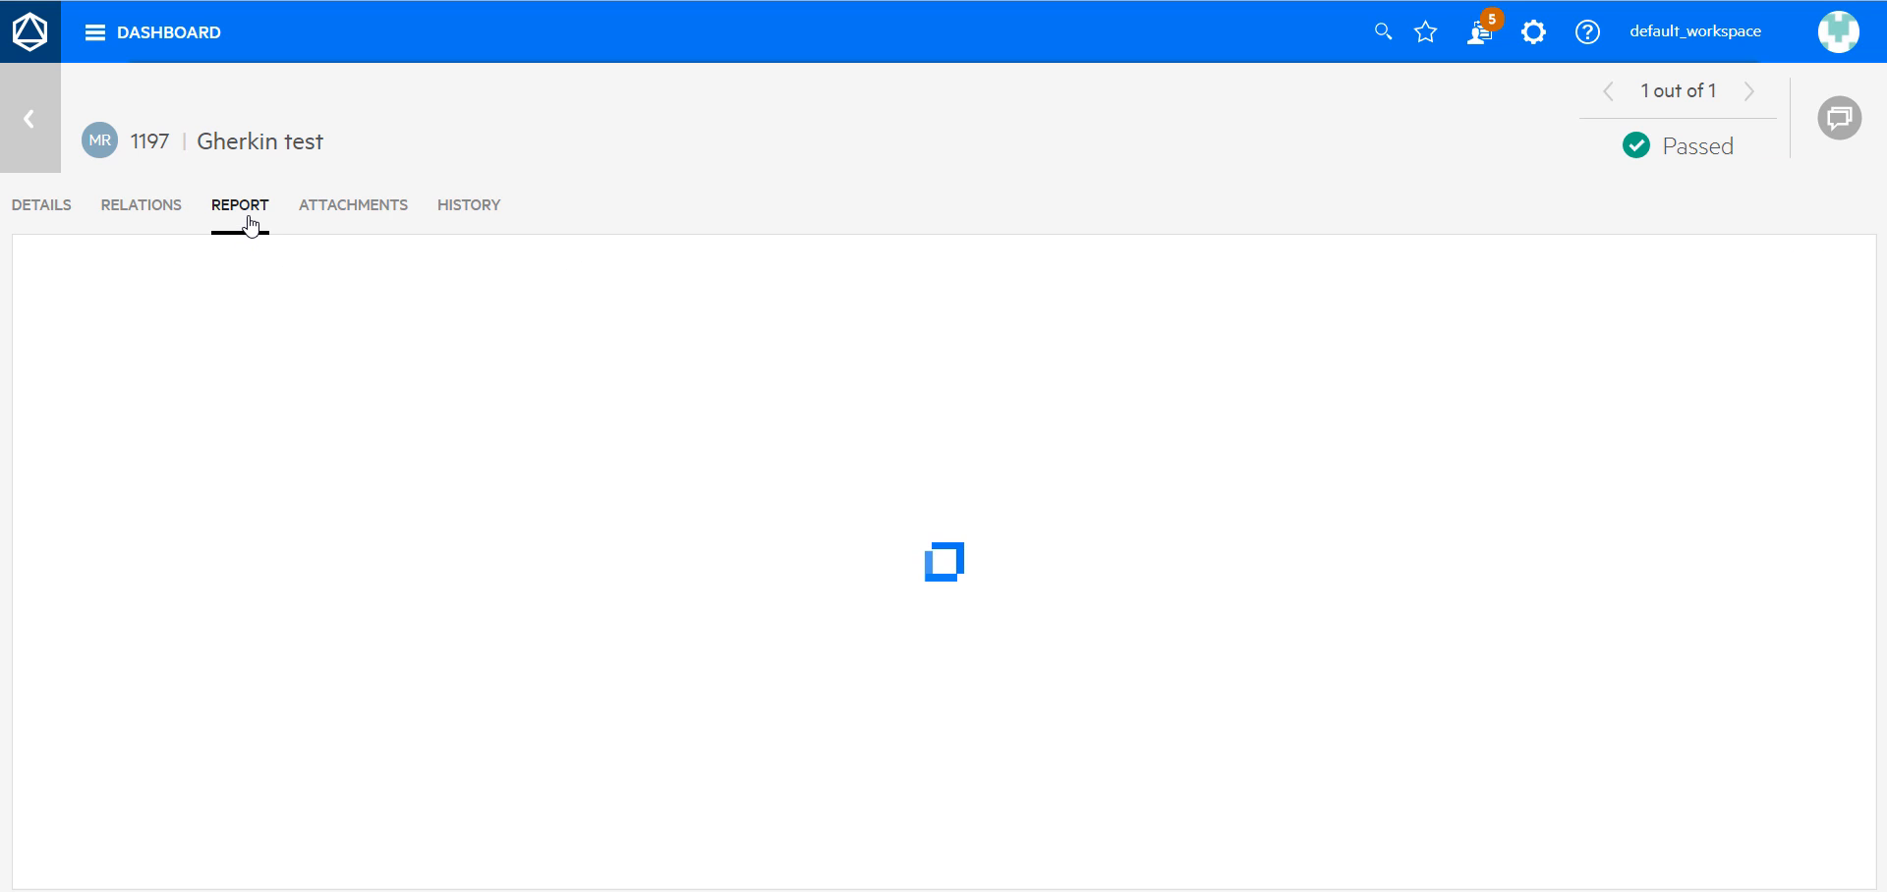